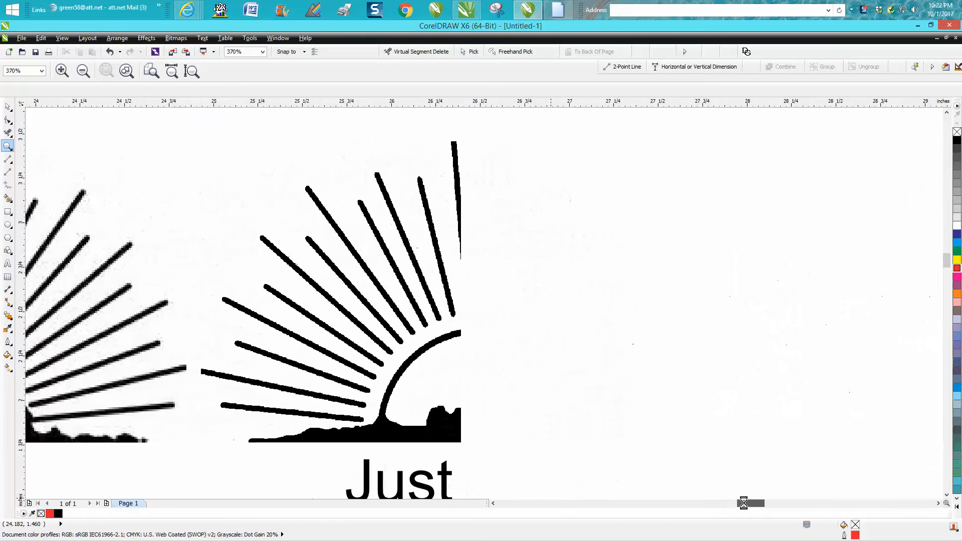
# - Fill the sun above "Bitmap them traced" with black and remove its red outline
pyautogui.moveTo(512, 266); pyautogui.dragTo(581, 320)
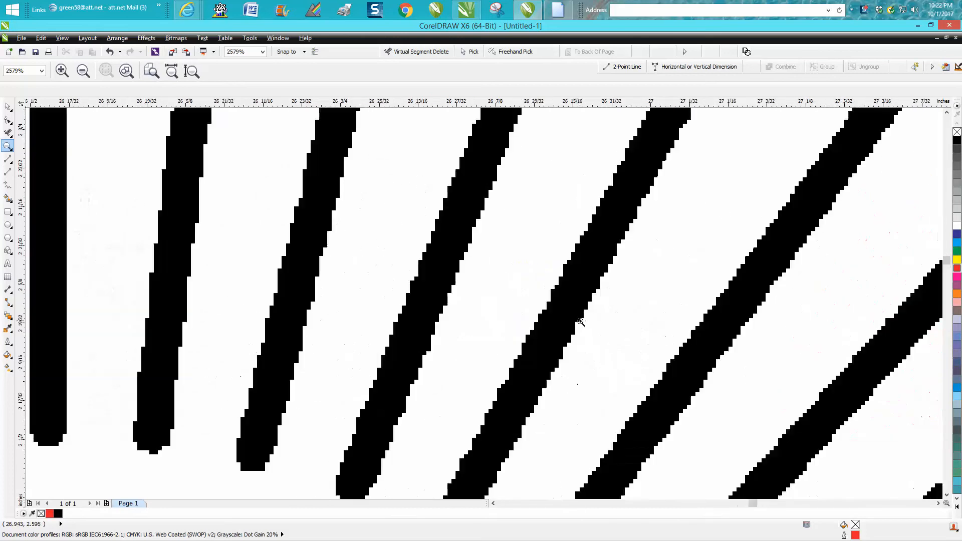
pyautogui.scroll(-2, 581, 321)
pyautogui.scroll(-2, 579, 320)
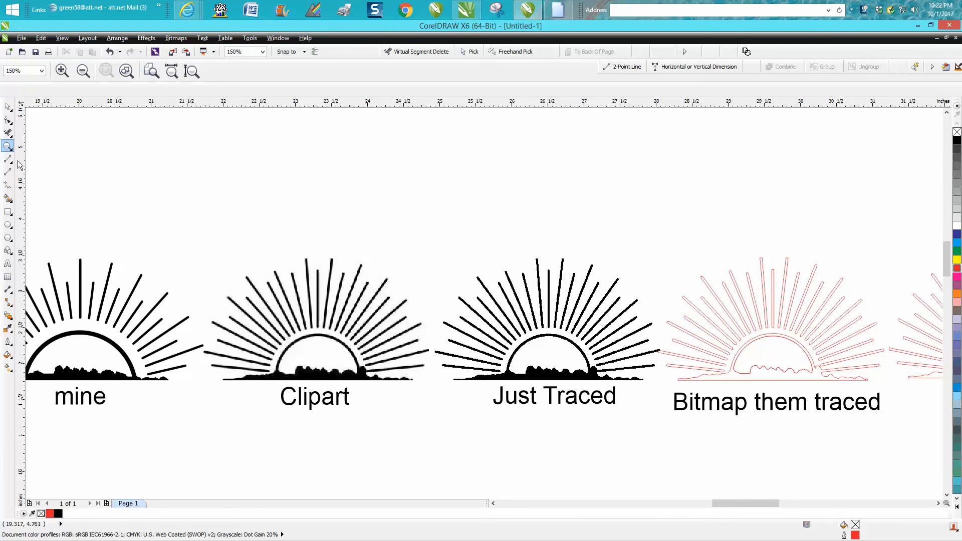
pyautogui.click(7, 107)
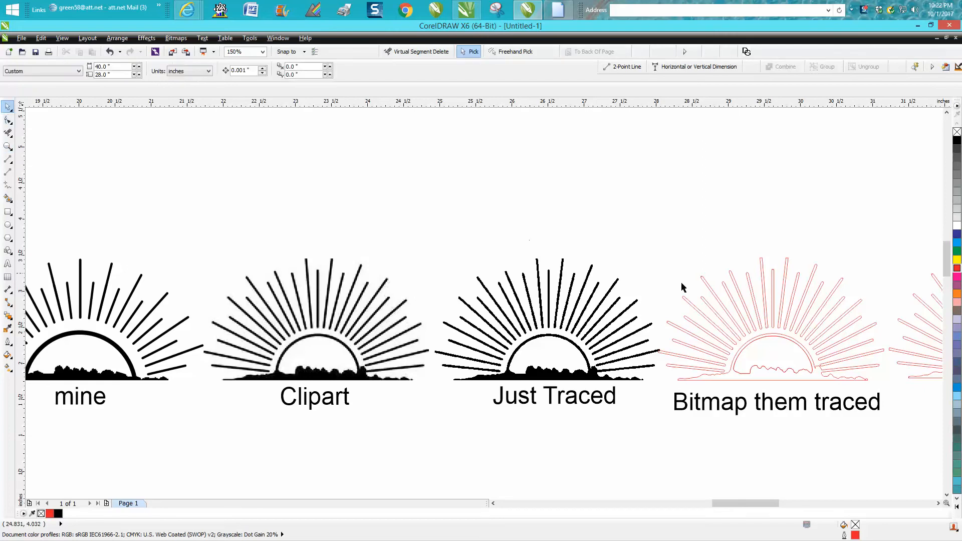
pyautogui.click(765, 341)
pyautogui.click(956, 139)
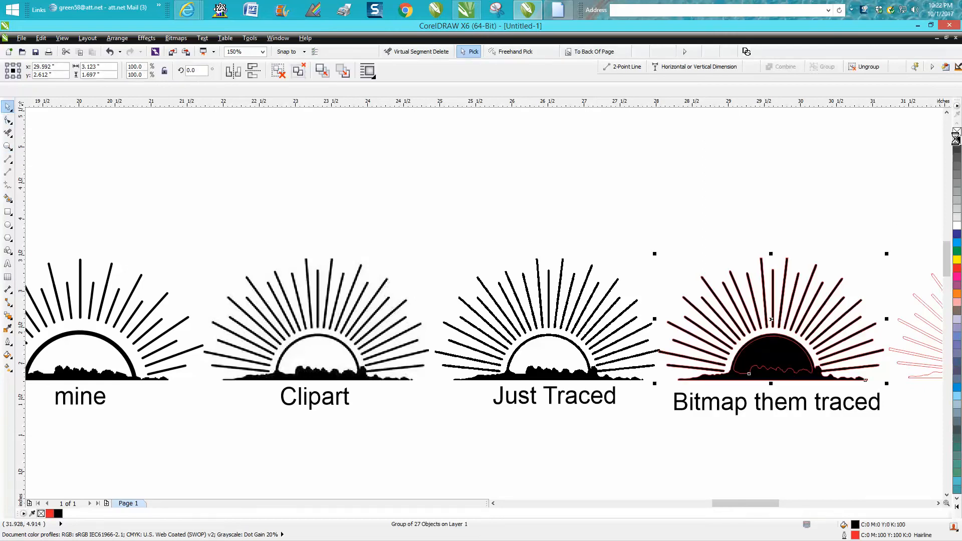
pyautogui.rightClick(957, 132)
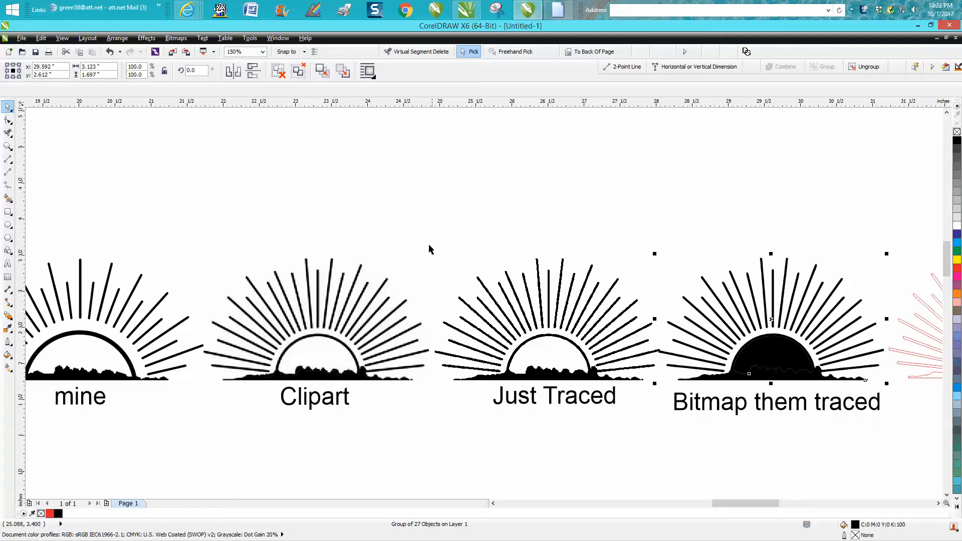
# - Examine the edges and ray ends of the "Bitmap them traced" sun up close
pyautogui.click(386, 299)
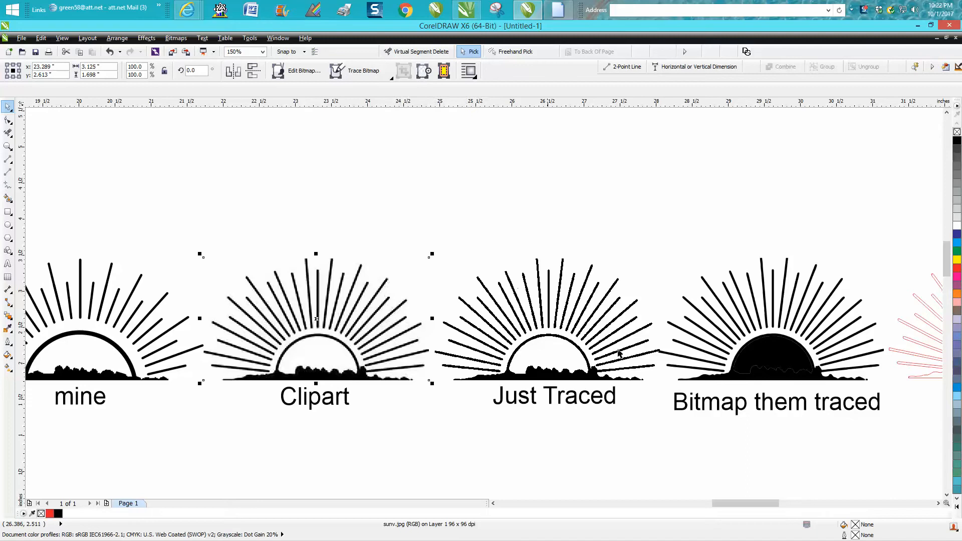
pyautogui.click(8, 146)
pyautogui.moveTo(720, 259); pyautogui.dragTo(837, 387)
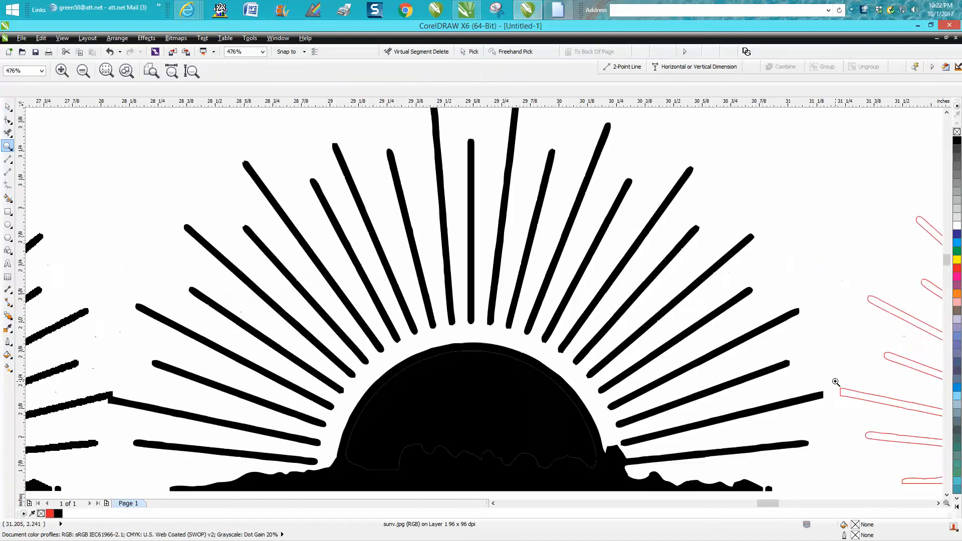
pyautogui.scroll(-3, 694, 340)
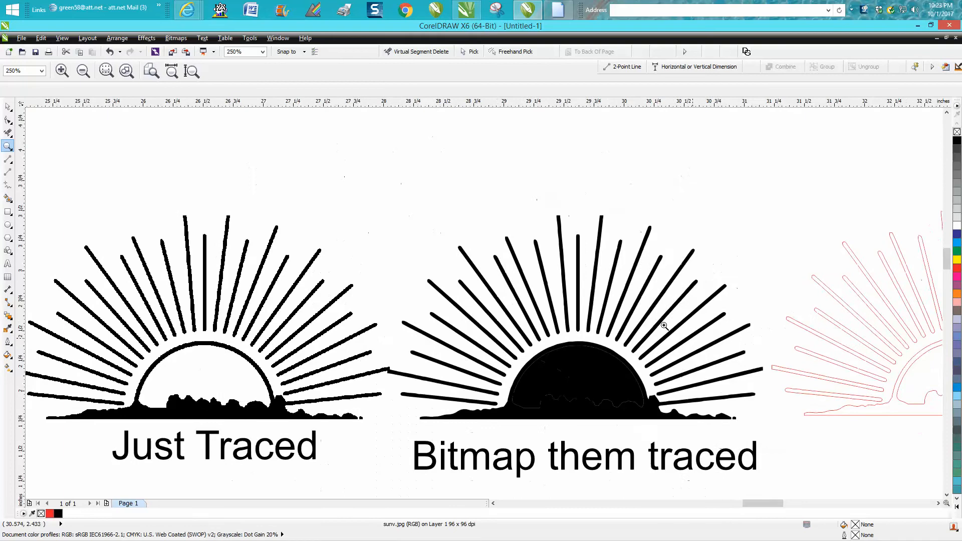
pyautogui.moveTo(544, 209); pyautogui.dragTo(590, 276)
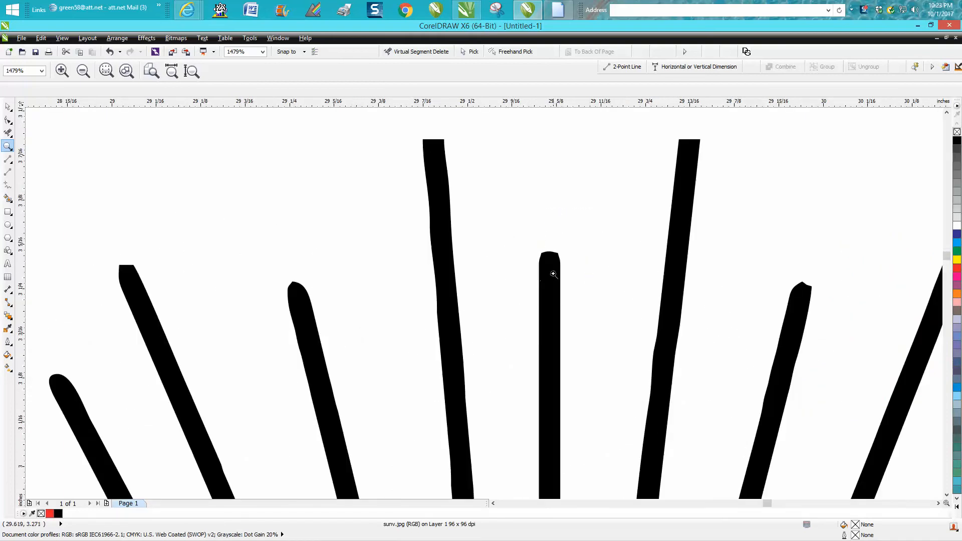
pyautogui.scroll(-6, 428, 278)
pyautogui.scroll(-4, 424, 279)
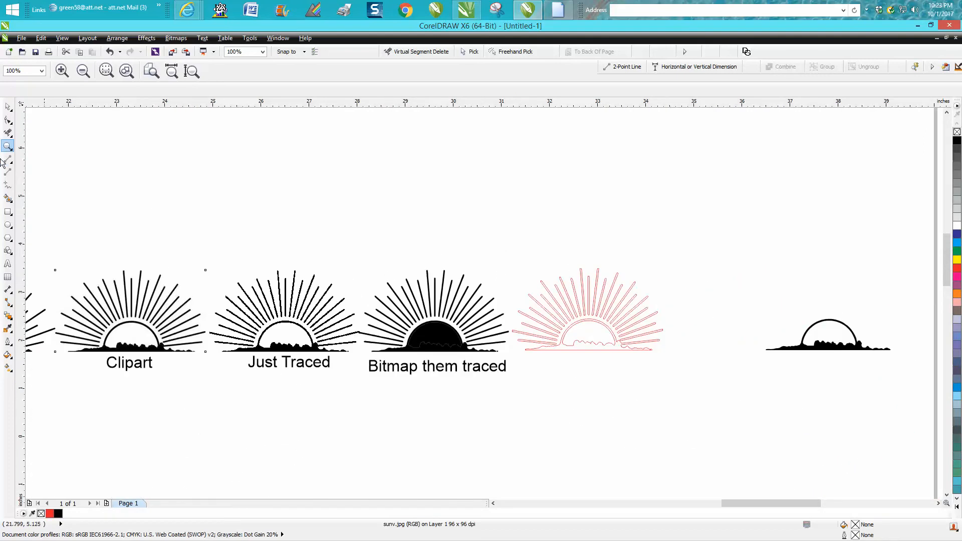
# - Try to remove the lowest right ray from the red horizon outline by deleting its nodes
pyautogui.moveTo(510, 254); pyautogui.dragTo(698, 382)
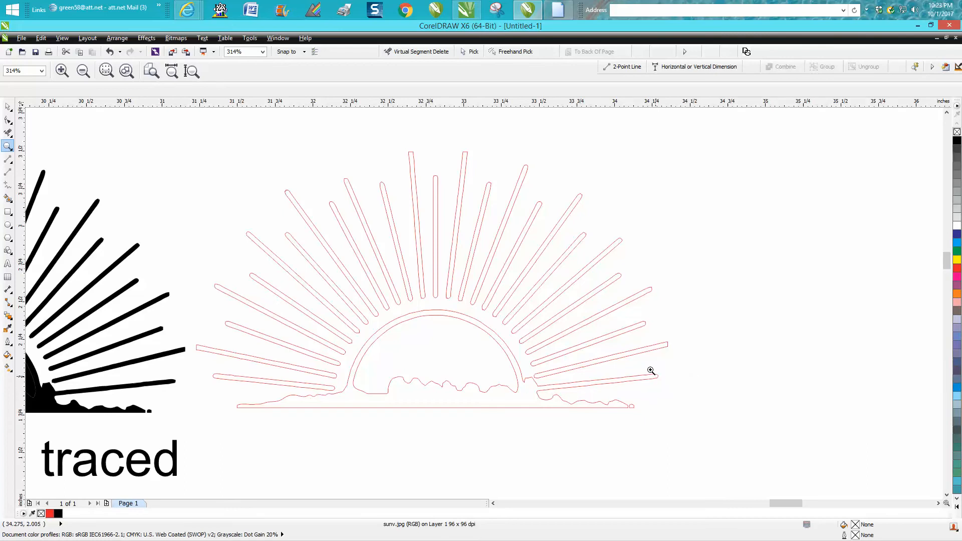
pyautogui.moveTo(655, 382); pyautogui.dragTo(699, 406)
pyautogui.scroll(-4, 334, 286)
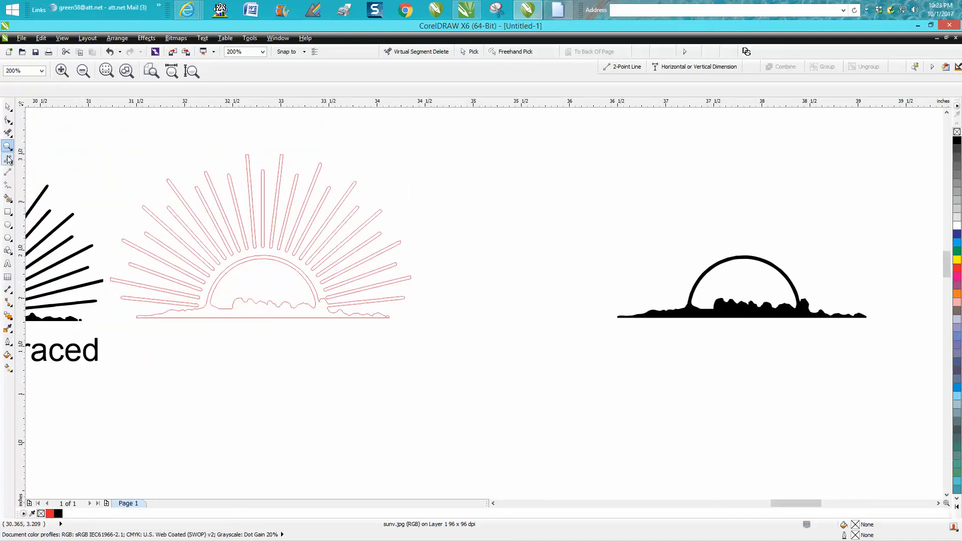
pyautogui.moveTo(279, 257); pyautogui.dragTo(431, 358)
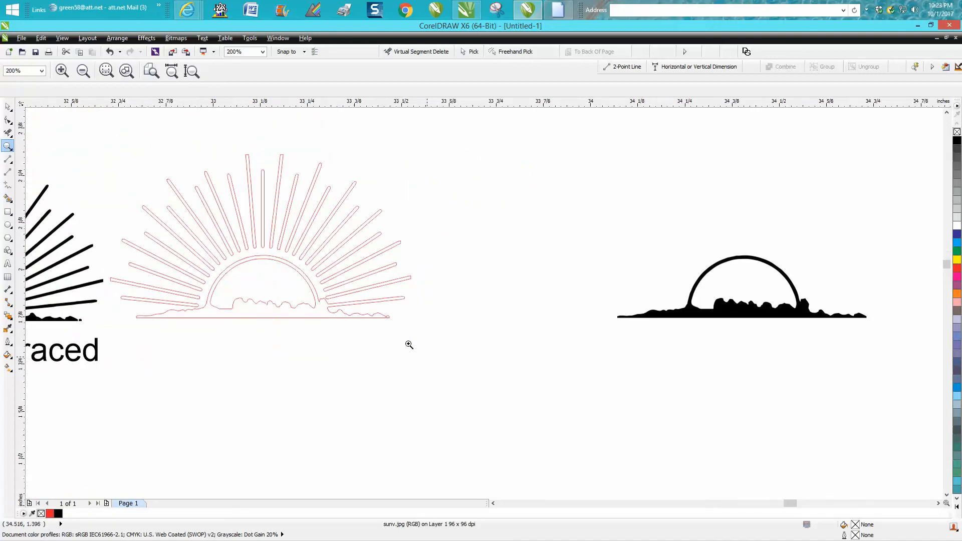
pyautogui.click(7, 172)
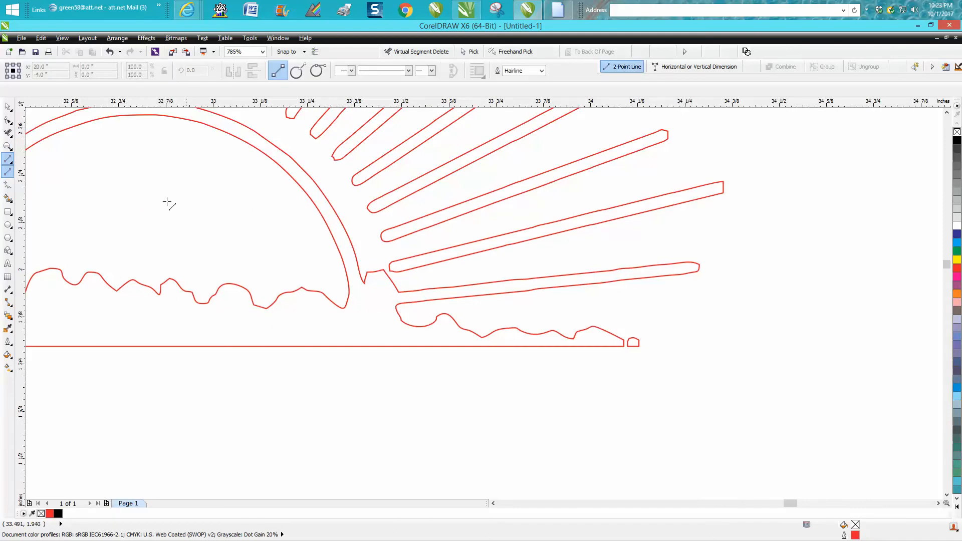
pyautogui.click(8, 121)
pyautogui.click(488, 281)
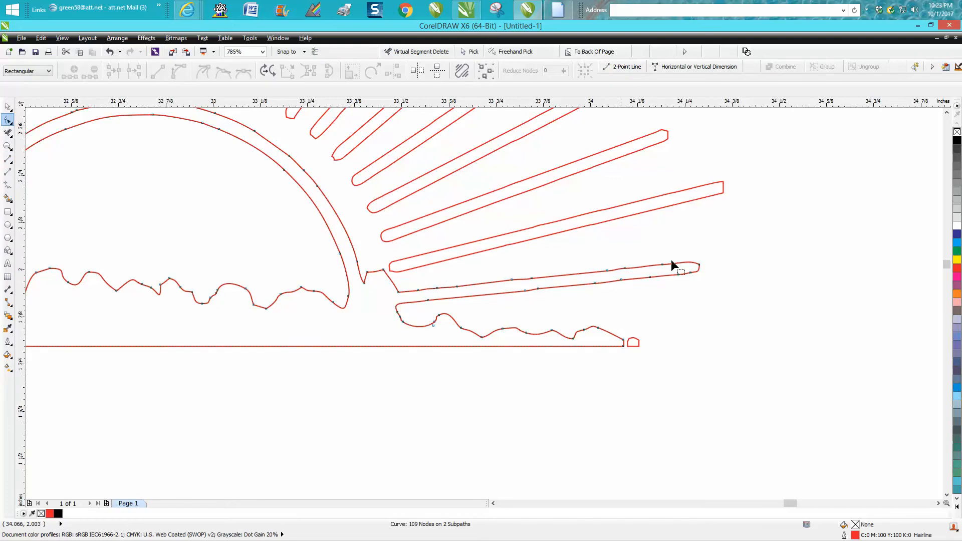
pyautogui.moveTo(723, 248); pyautogui.dragTo(492, 302)
pyautogui.press('Delete')
pyautogui.moveTo(420, 298); pyautogui.dragTo(420, 302)
pyautogui.press('Delete')
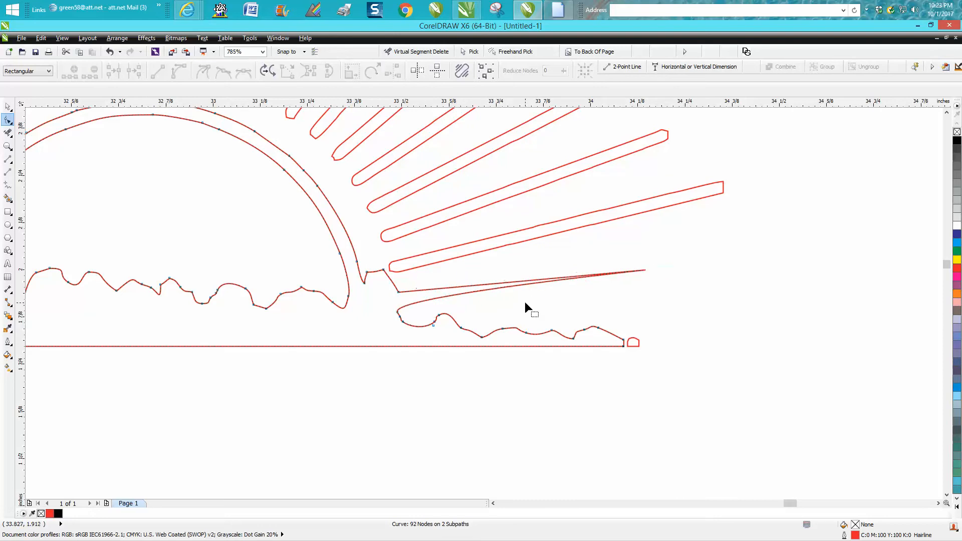
pyautogui.click(400, 312)
pyautogui.press('Delete')
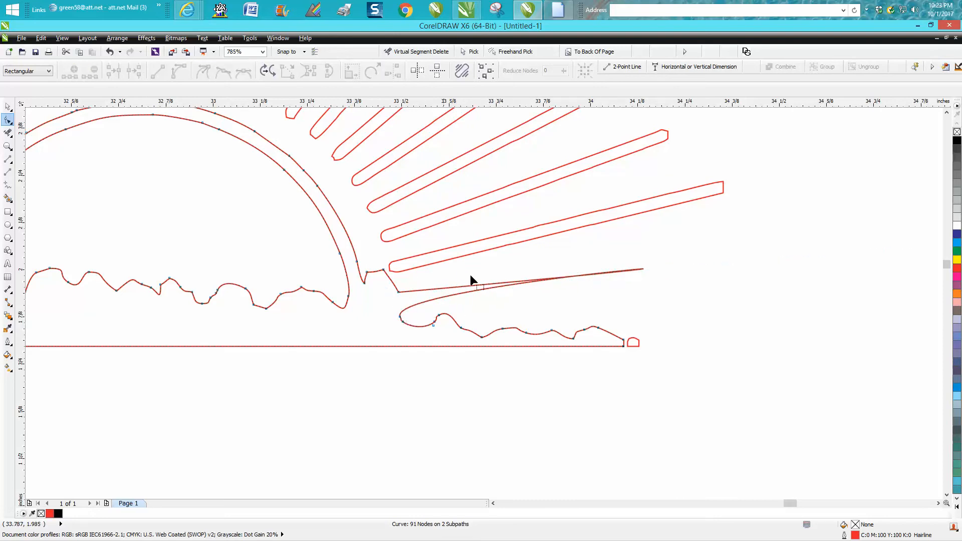
# - Undo the node deletions on the lowest right ray of the red outline
pyautogui.click(110, 53)
pyautogui.click(110, 52)
pyautogui.click(112, 52)
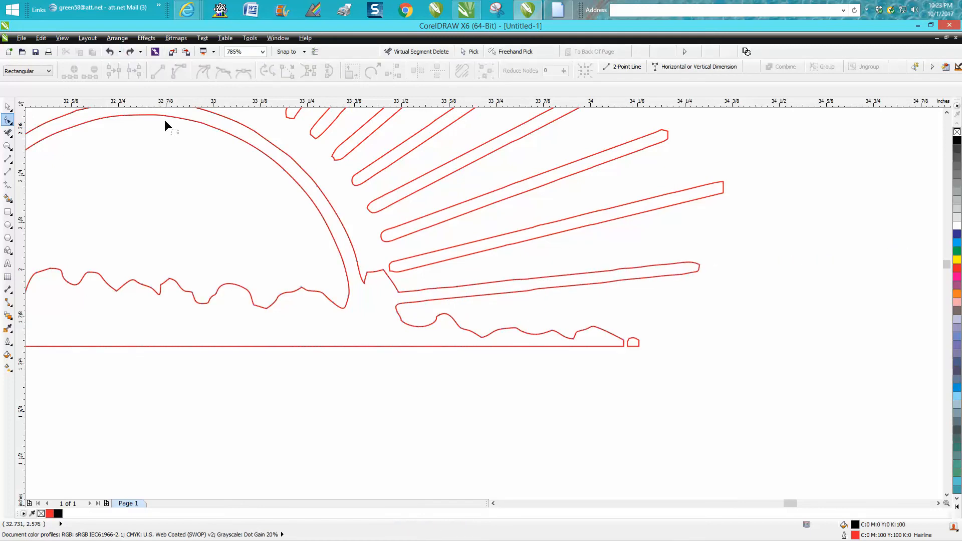
# - Close the lowest right ray's base with a 2-point line about 0.034 inches long and smart-fill the horizon and sun arc black
pyautogui.click(7, 172)
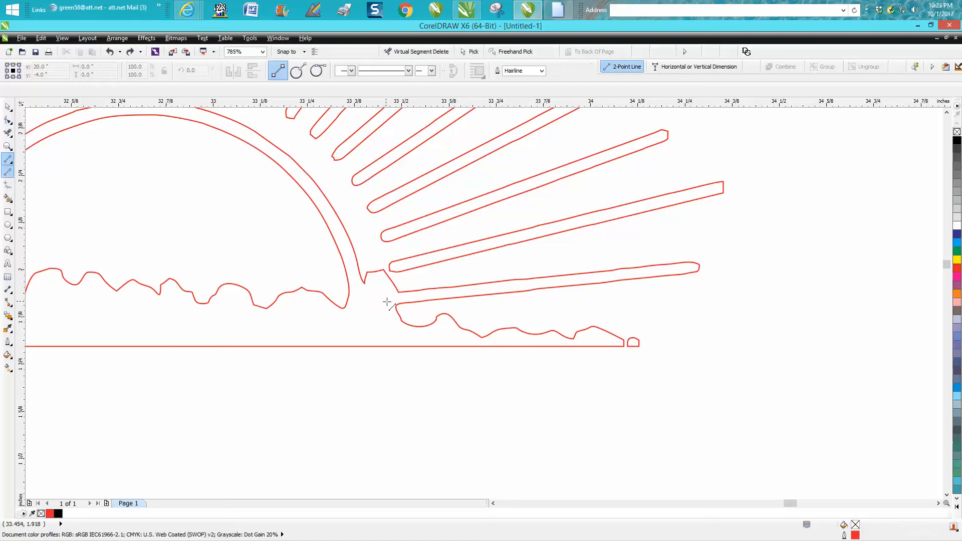
pyautogui.moveTo(396, 305); pyautogui.dragTo(397, 289)
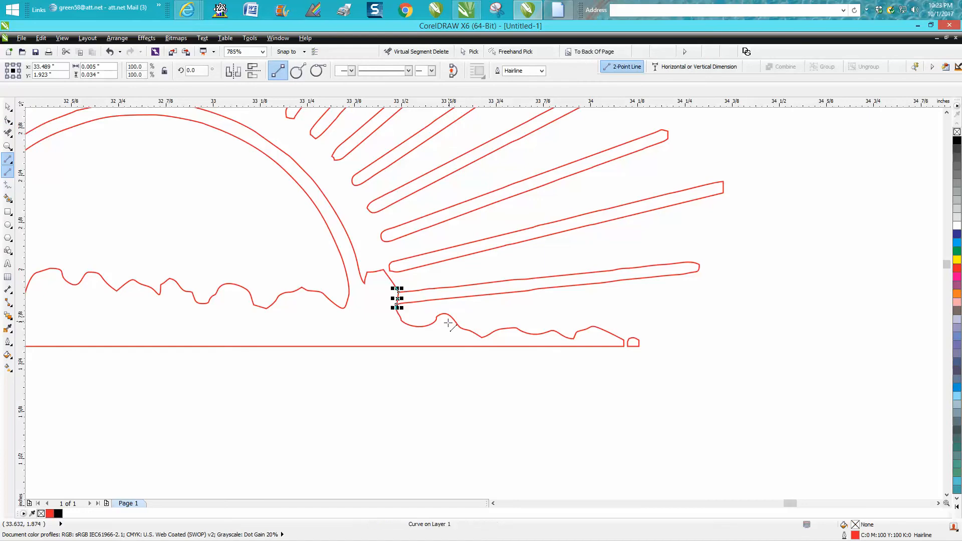
pyautogui.click(7, 198)
pyautogui.click(194, 317)
pyautogui.scroll(-2, 196, 318)
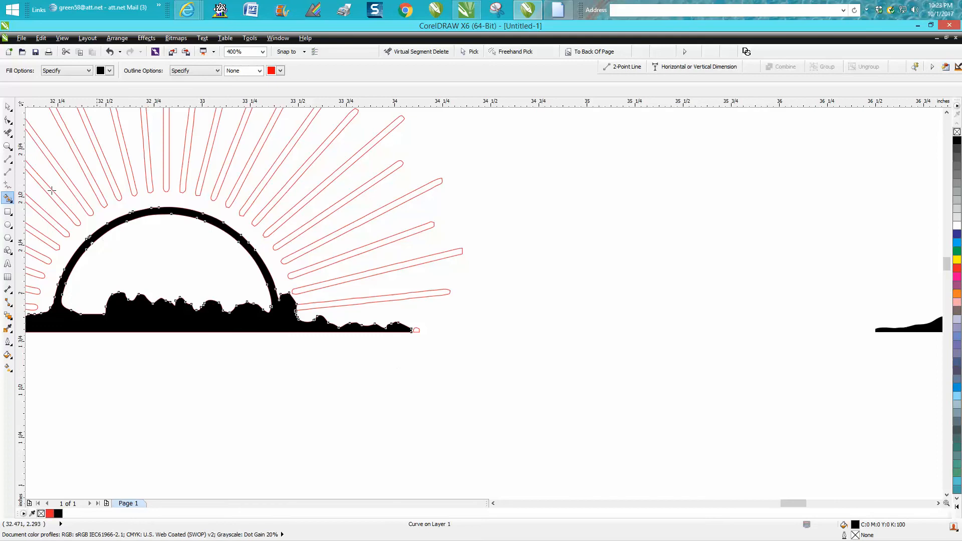
# - Move the black horizon and sun arc off the red outline into the empty area below and to its right
pyautogui.click(8, 107)
pyautogui.moveTo(167, 269); pyautogui.dragTo(541, 385)
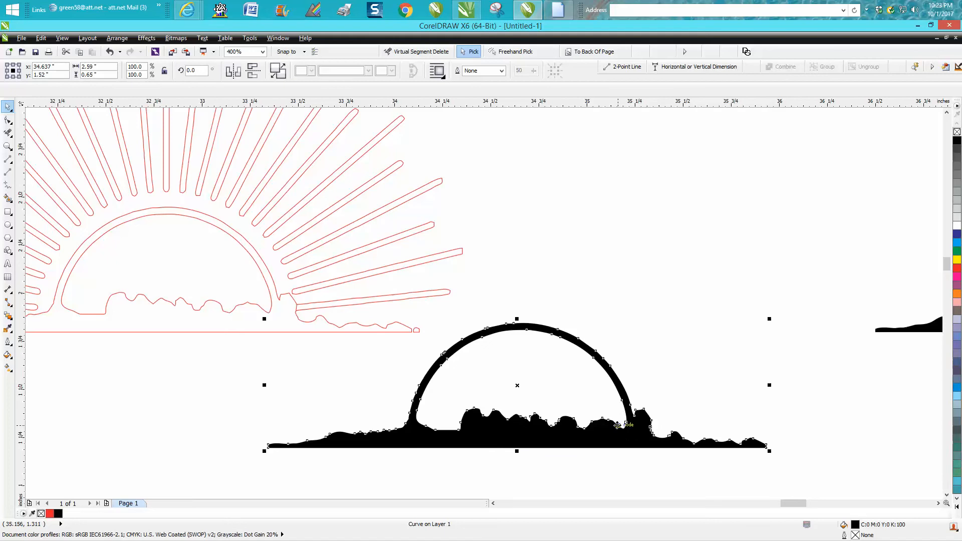
pyautogui.scroll(-2, 338, 308)
pyautogui.scroll(-4, 715, 348)
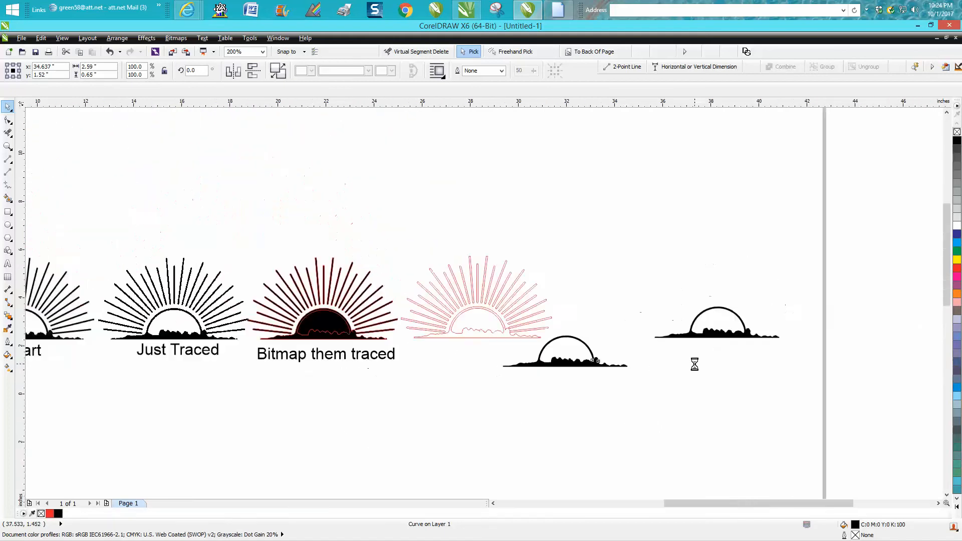
# - Add a vertical guideline through the black silhouette with the red circle and centre it on the page at x 20 inches
pyautogui.moveTo(946, 283); pyautogui.dragTo(947, 319)
pyautogui.click(8, 146)
pyautogui.moveTo(255, 323)
pyautogui.mouseDown()
pyautogui.moveTo(271, 376)
pyautogui.moveTo(359, 395)
pyautogui.mouseUp()
pyautogui.moveTo(205, 291); pyautogui.dragTo(557, 410)
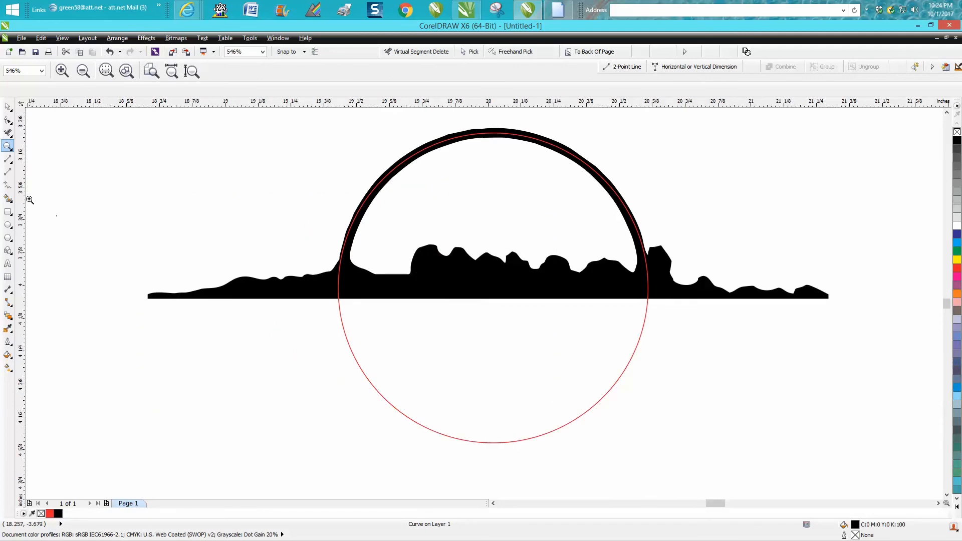
pyautogui.moveTo(215, 211); pyautogui.dragTo(288, 215)
pyautogui.press('p')
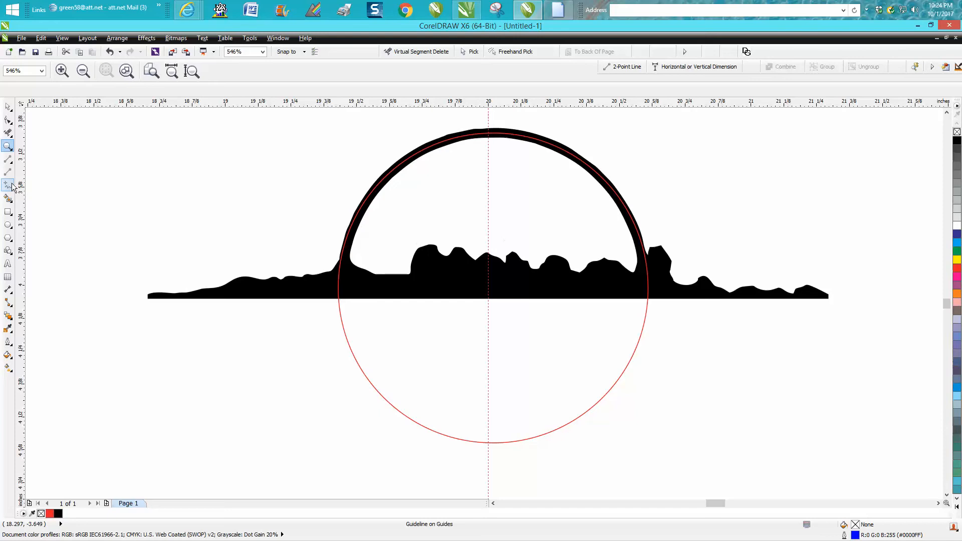
# - Add a horizontal guideline across the silhouette and centre it on the page at y -4 inches
pyautogui.moveTo(133, 110); pyautogui.dragTo(138, 181)
pyautogui.scroll(-2, 182, 131)
pyautogui.moveTo(254, 198); pyautogui.dragTo(257, 211)
pyautogui.press('p')
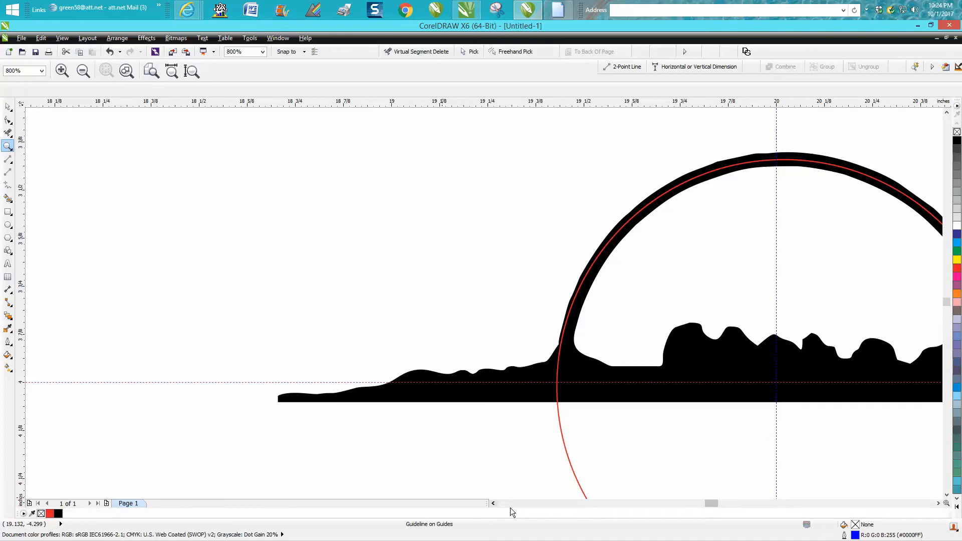
# - Ungroup the black silhouette and the red circle, and deselect them
pyautogui.moveTo(713, 504); pyautogui.dragTo(721, 504)
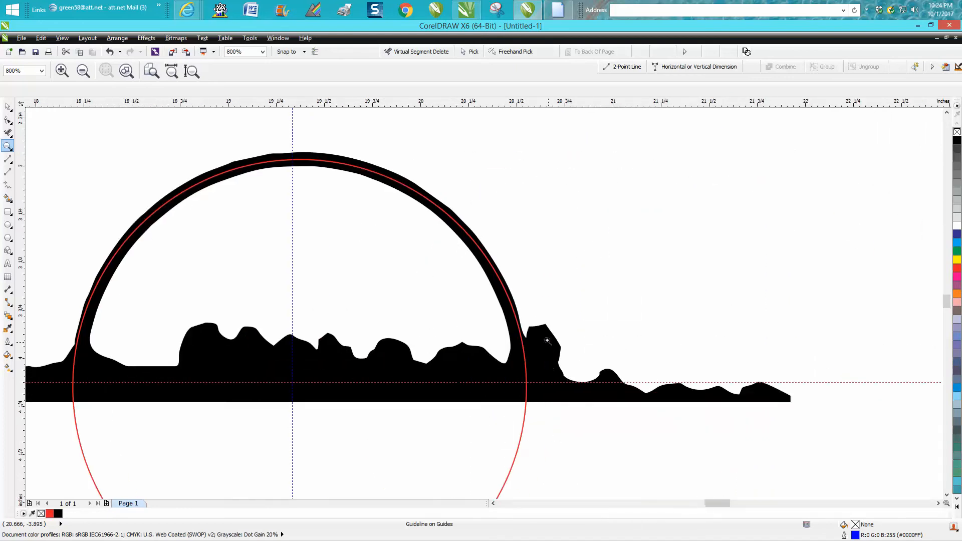
pyautogui.scroll(-1, 550, 339)
pyautogui.click(8, 106)
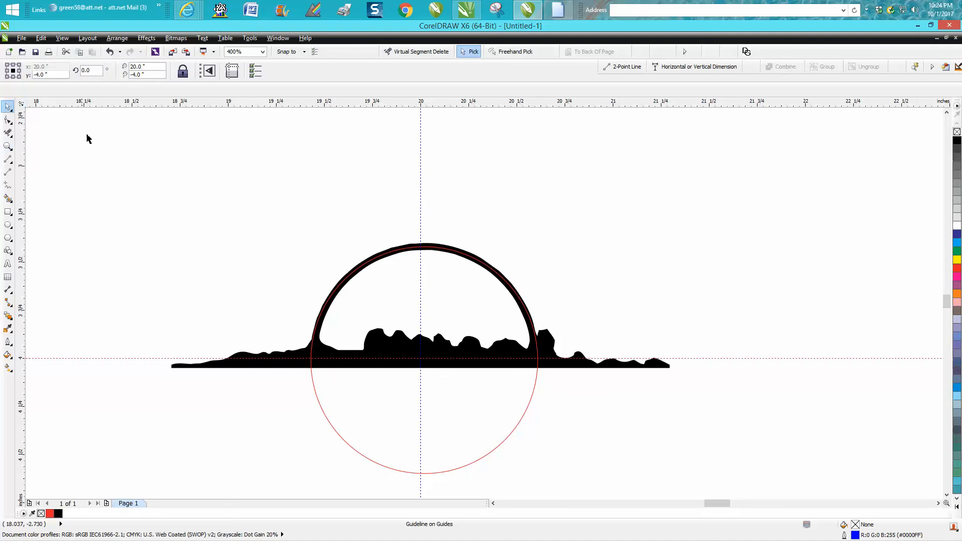
pyautogui.click(531, 400)
pyautogui.click(117, 38)
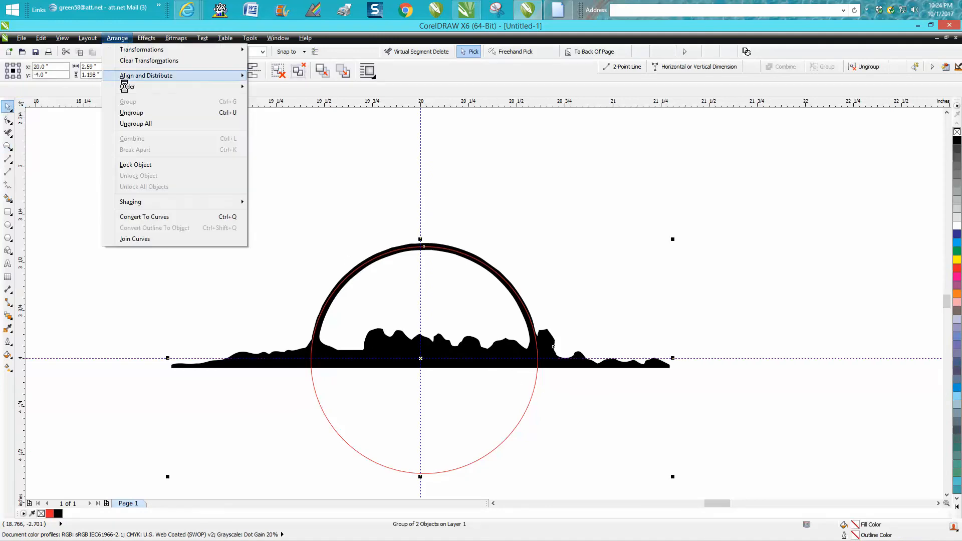
pyautogui.click(135, 114)
pyautogui.click(163, 123)
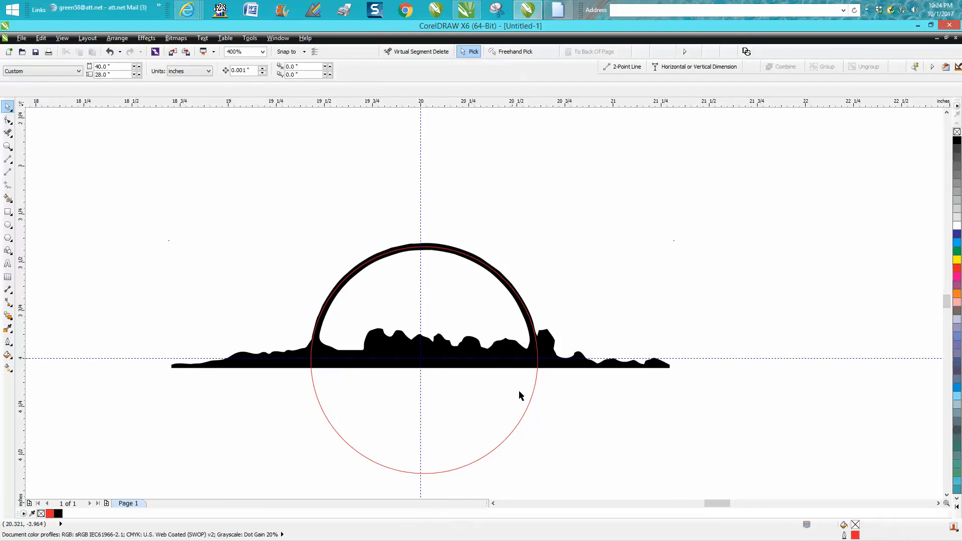
# - Move the vertical guideline slightly right onto the centre of the red circle, and deselect the circle
pyautogui.click(533, 399)
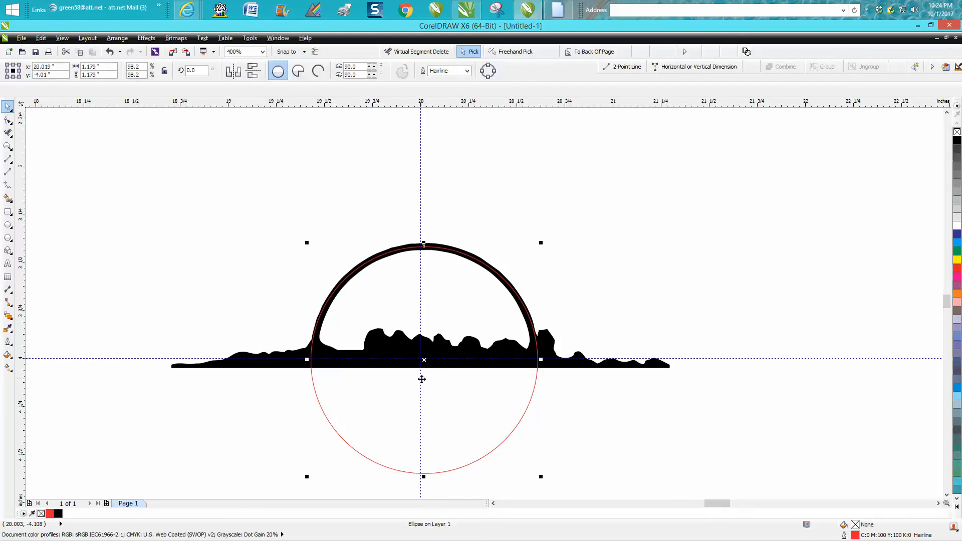
pyautogui.click(337, 217)
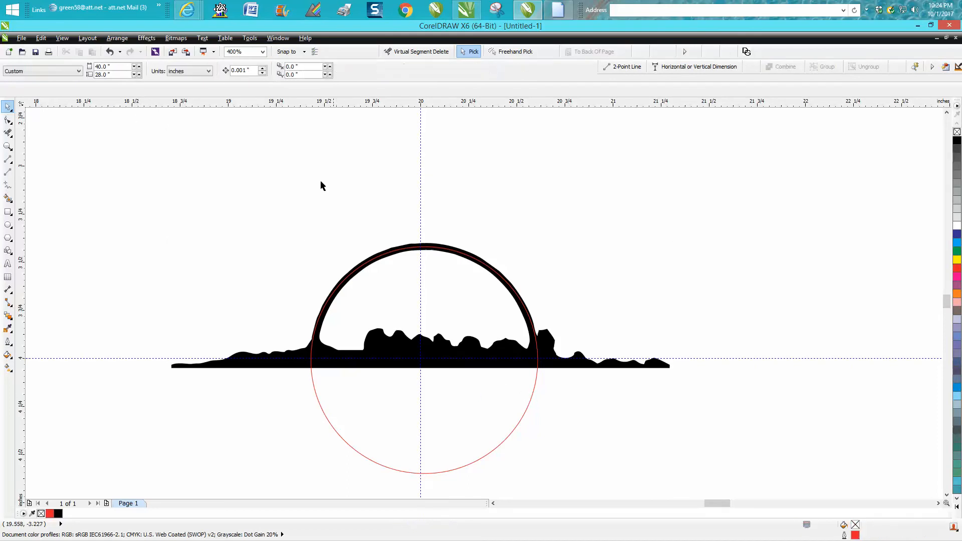
pyautogui.click(420, 174)
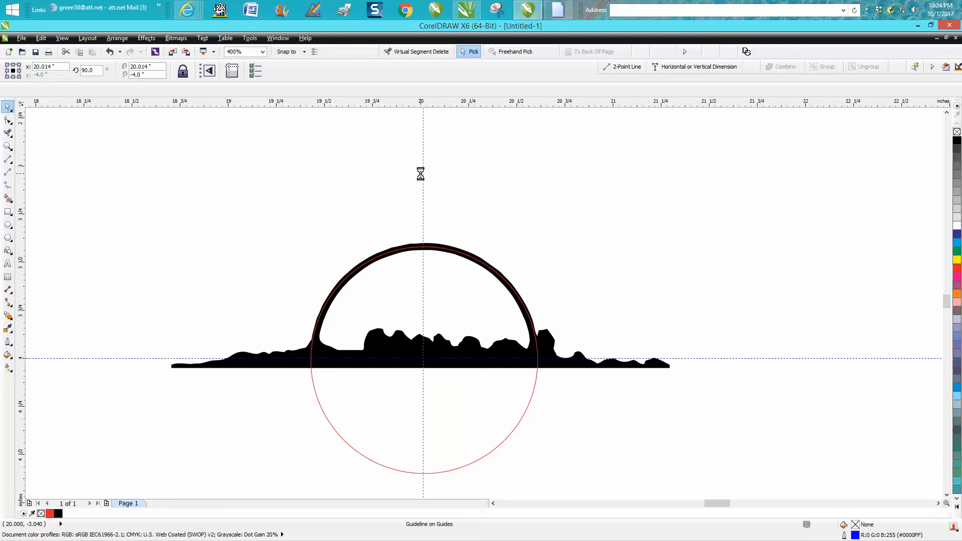
pyautogui.click(535, 388)
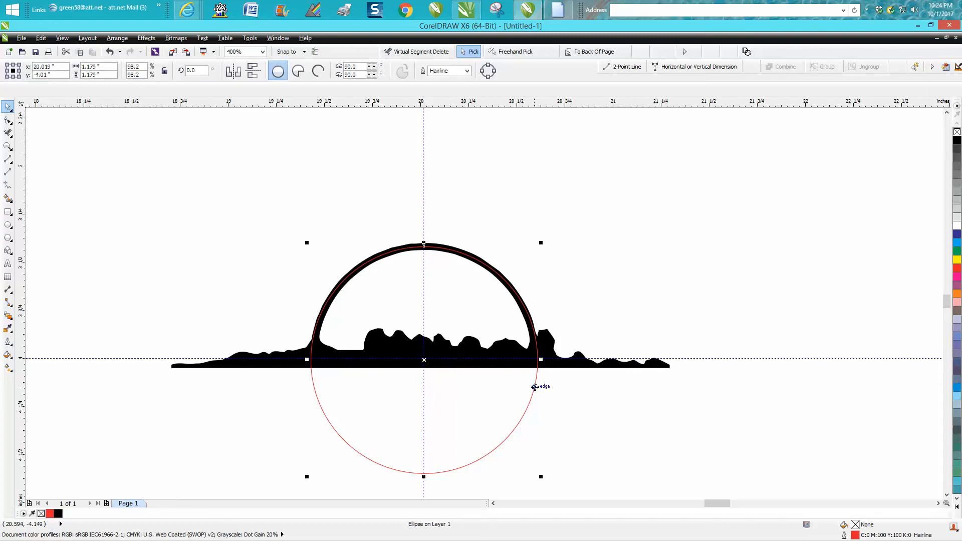
pyautogui.click(424, 489)
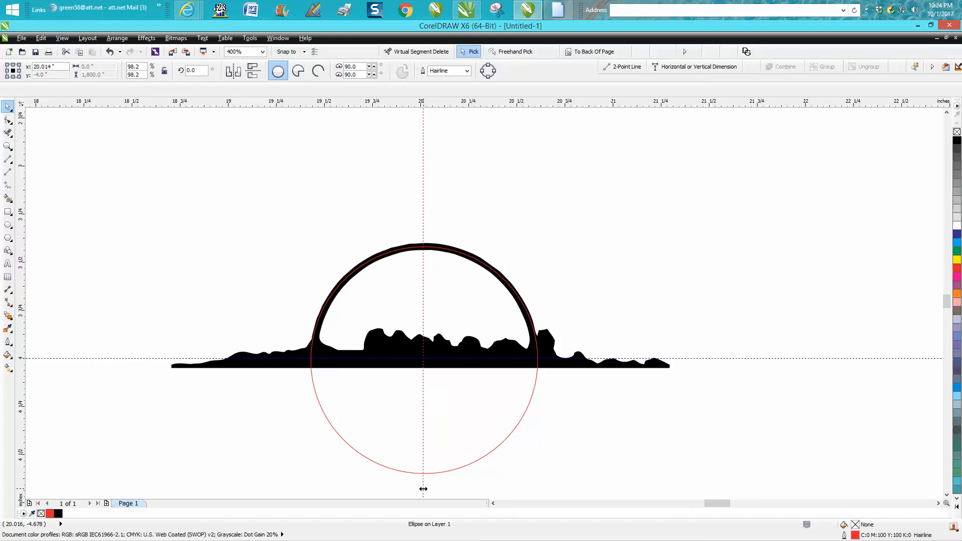
pyautogui.click(478, 461)
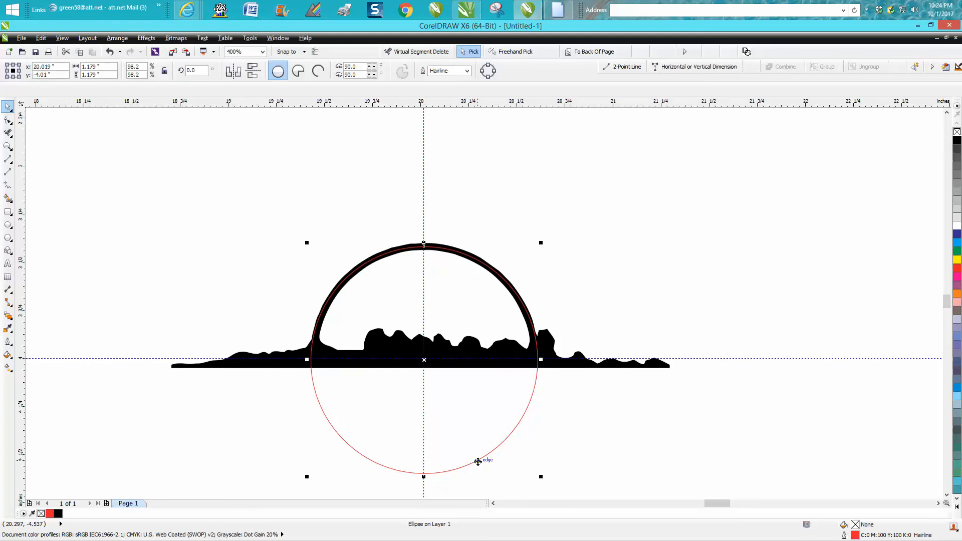
pyautogui.scroll(-1, 455, 422)
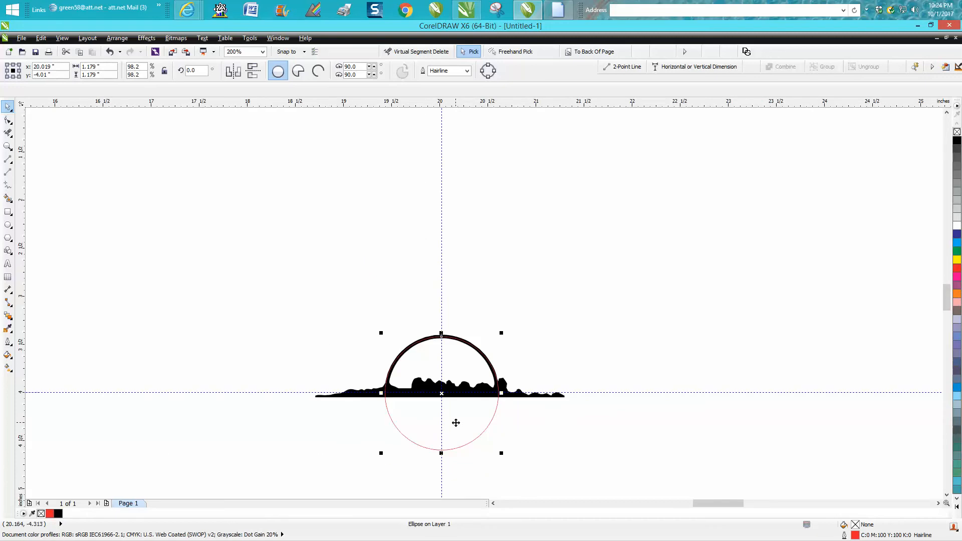
pyautogui.click(539, 381)
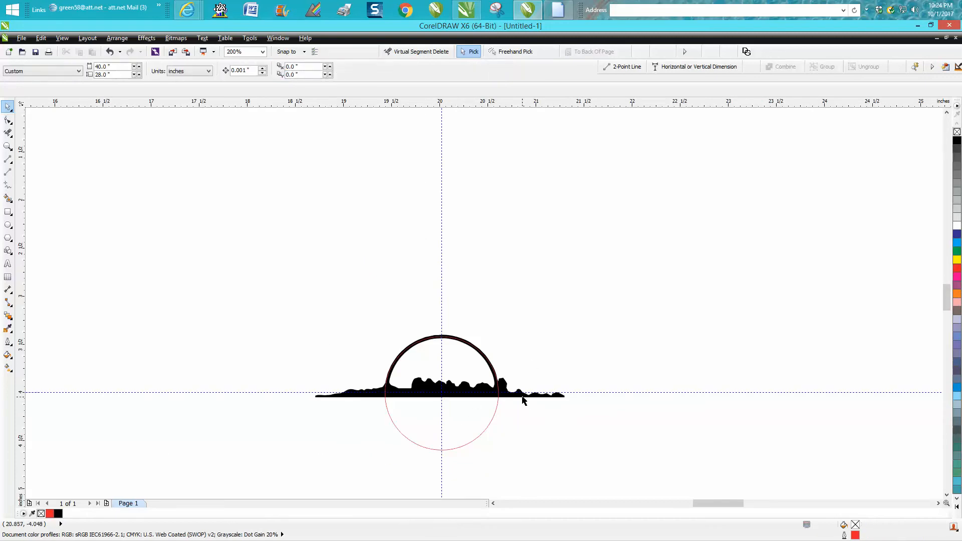
# - Try moving the black silhouette off the circle into the empty area up and to the right, and undo the move
pyautogui.click(522, 396)
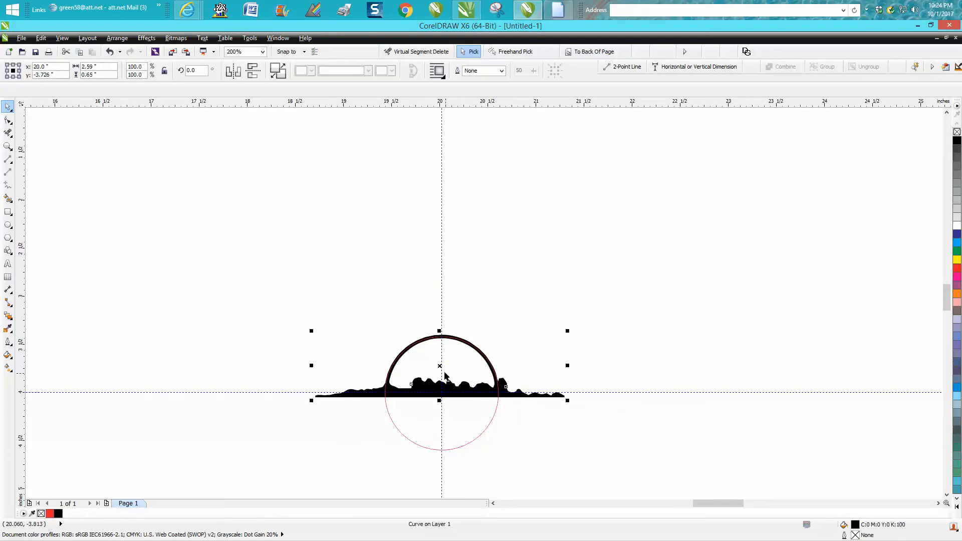
pyautogui.moveTo(441, 366); pyautogui.dragTo(707, 266)
pyautogui.click(111, 52)
pyautogui.click(303, 173)
# - Set the nudge distance to 5 inches, and nudge the black silhouette up once and back down
pyautogui.click(222, 71)
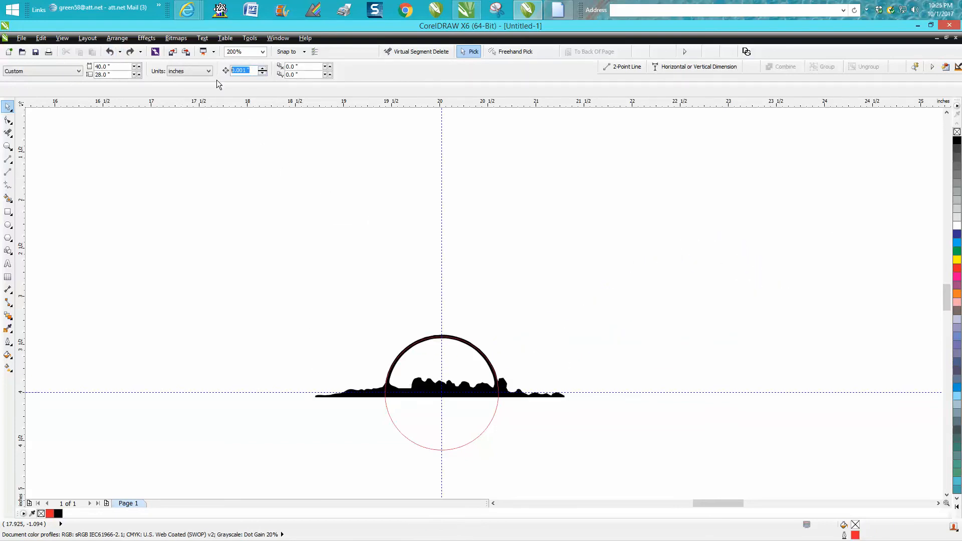
pyautogui.click(506, 392)
pyautogui.press('Up')
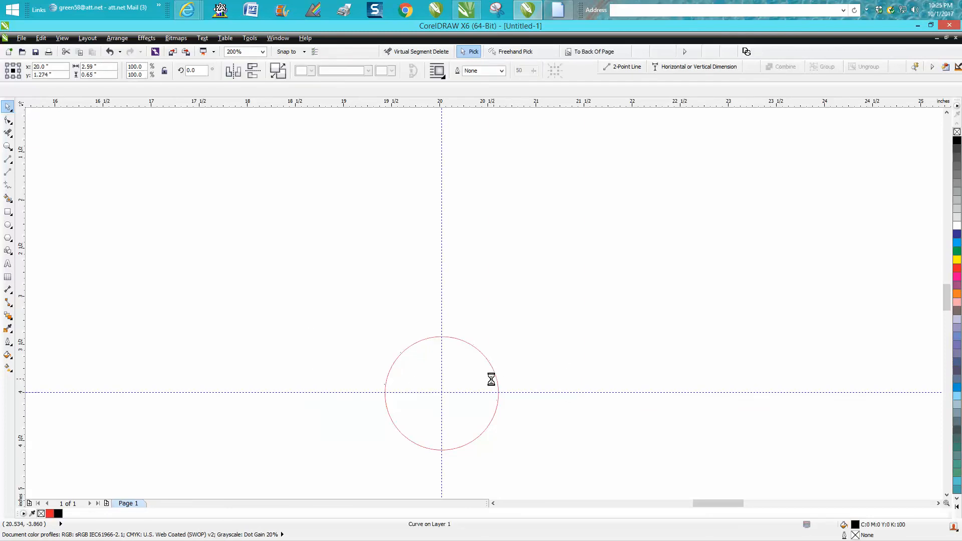
pyautogui.press('Down')
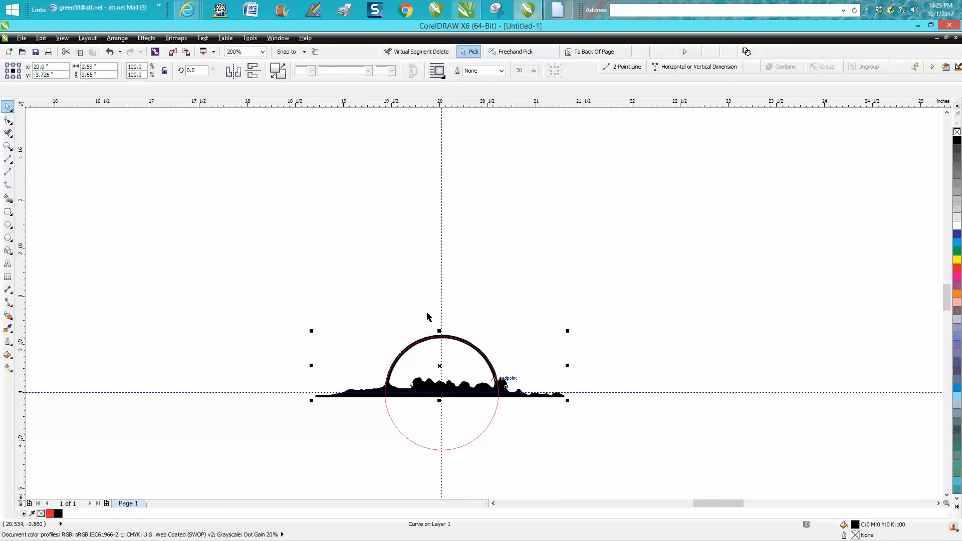
# - Set the nudge distance to 3 inches and nudge the black silhouette straight up once, clear of the circle
pyautogui.click(255, 197)
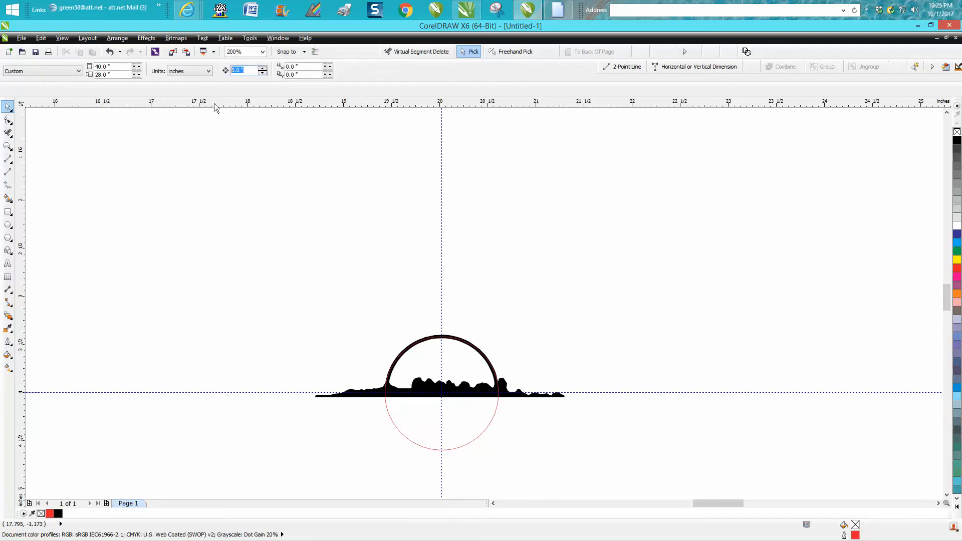
pyautogui.write('3')
pyautogui.click(502, 392)
pyautogui.press('Up')
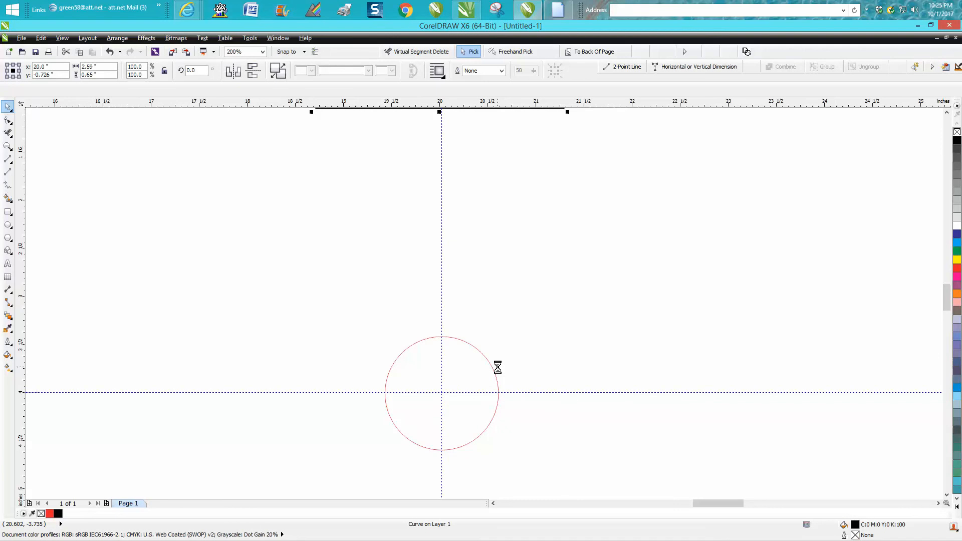
# - Draw a vertical two-point line about 0.944 inches long from above the circle down to its centre
pyautogui.scroll(-2, 343, 289)
pyautogui.click(7, 146)
pyautogui.moveTo(329, 261); pyautogui.dragTo(471, 387)
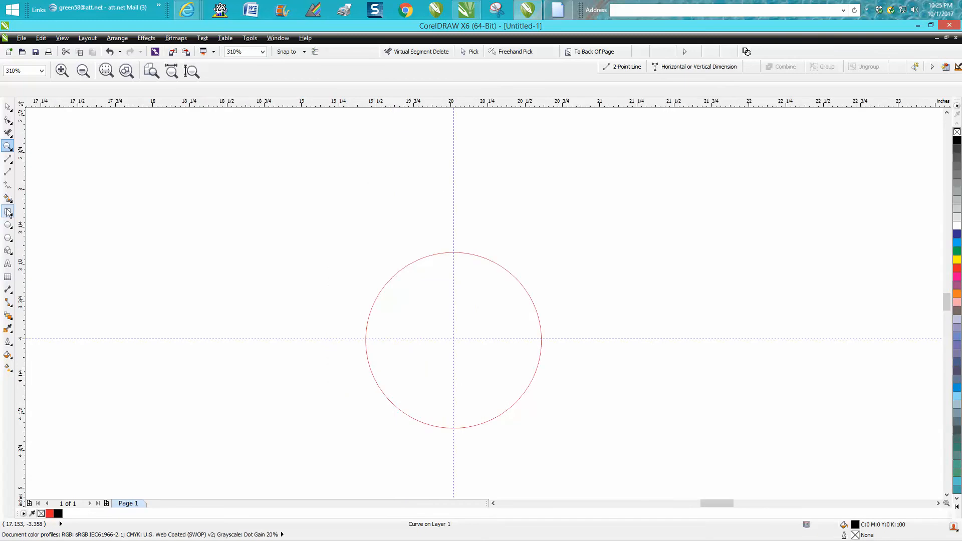
pyautogui.click(8, 172)
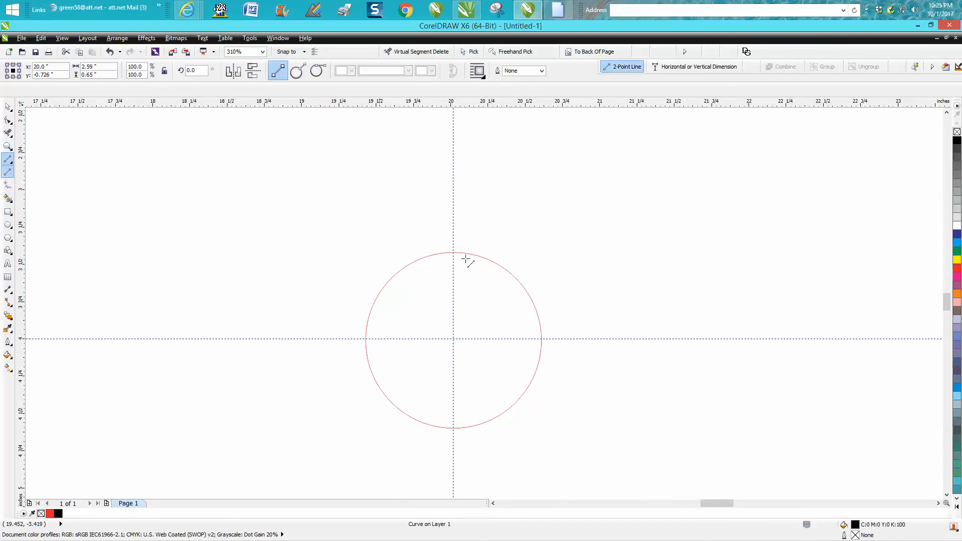
pyautogui.moveTo(453, 195); pyautogui.dragTo(459, 337)
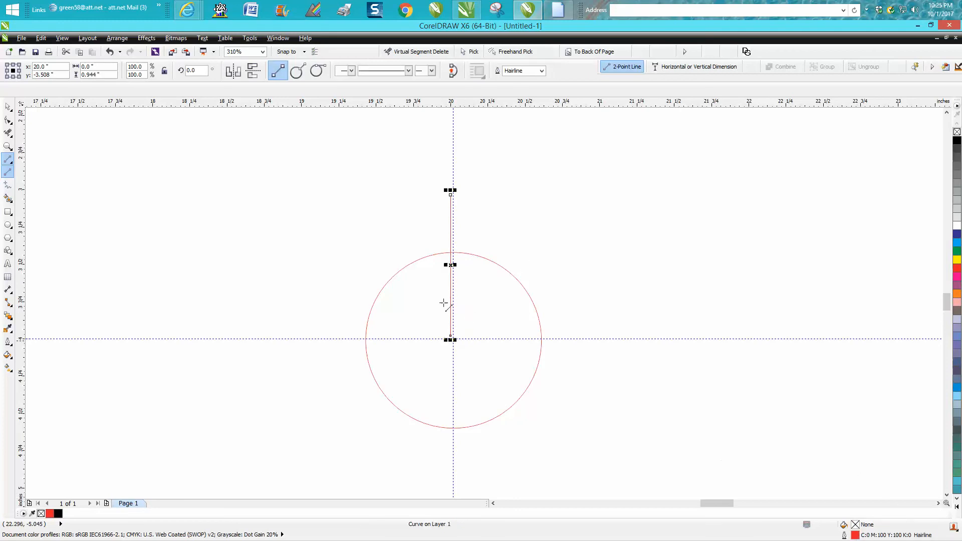
# - Give the vertical line a black outline 0.03125 inches wide with round line caps
pyautogui.doubleClick(854, 536)
pyautogui.click(440, 208)
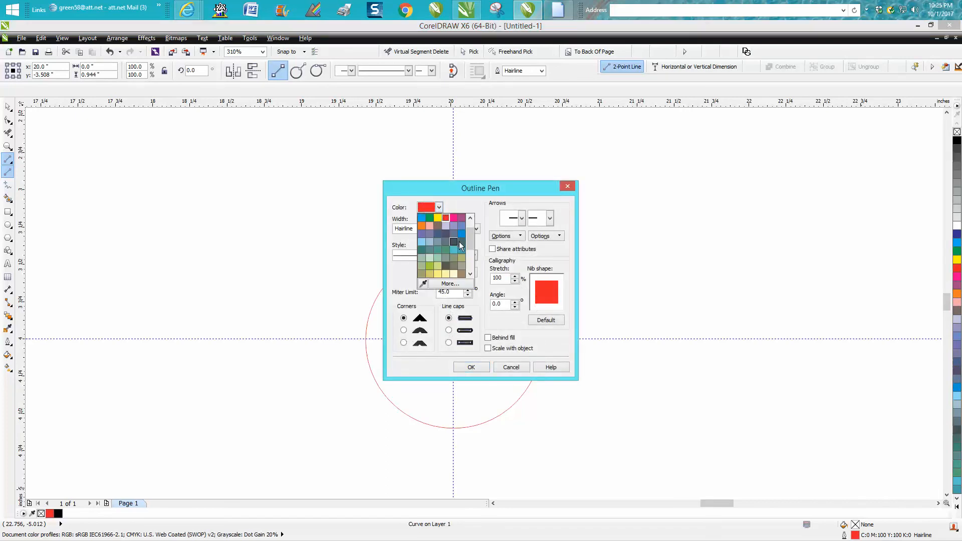
pyautogui.scroll(2, 470, 249)
pyautogui.click(421, 218)
pyautogui.click(425, 229)
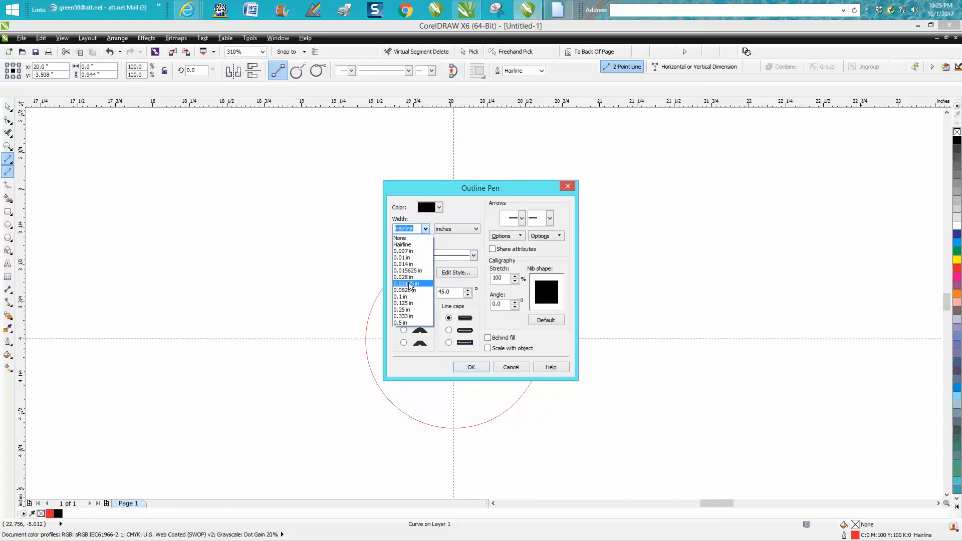
pyautogui.click(408, 281)
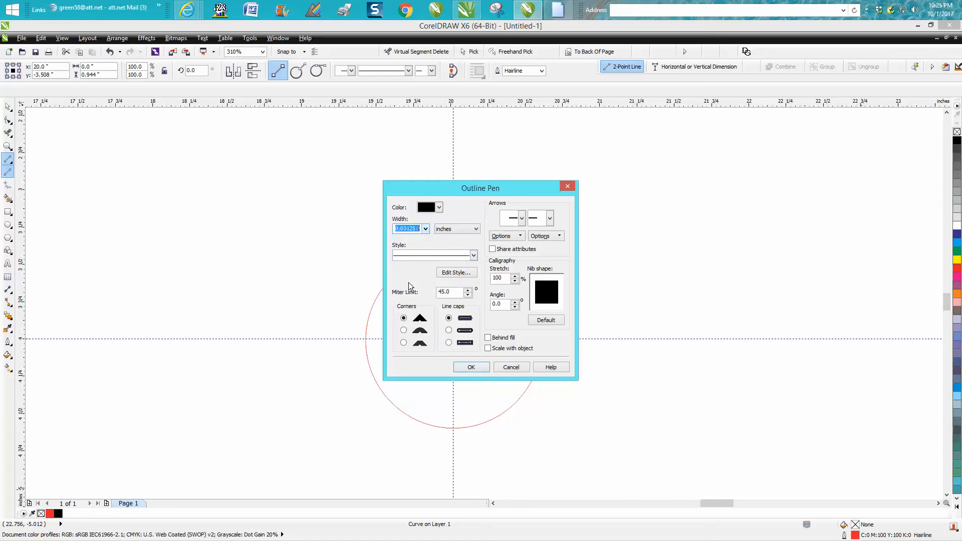
pyautogui.click(449, 332)
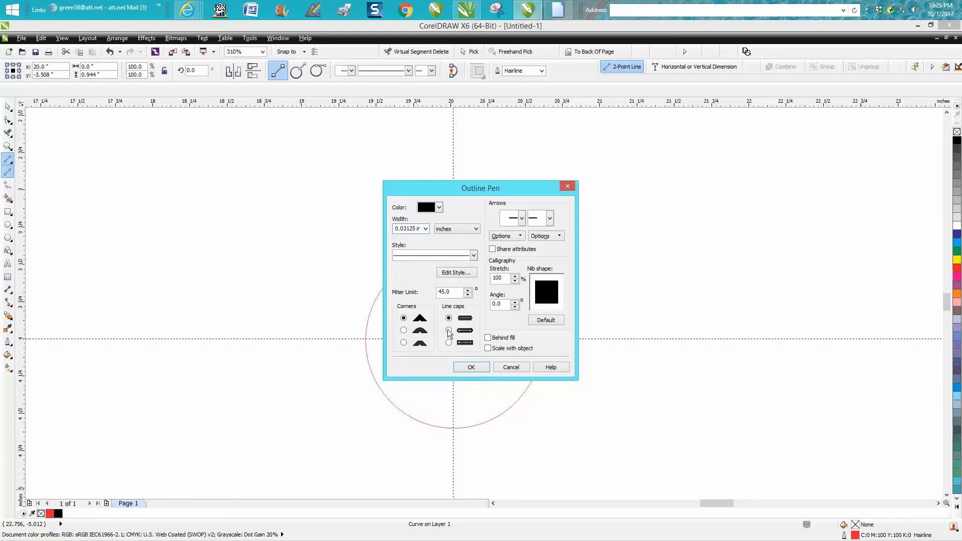
pyautogui.click(468, 369)
# - Try nudging the thick line right towards the vertical guideline, working at its rounded upper end
pyautogui.click(7, 146)
pyautogui.moveTo(423, 183); pyautogui.dragTo(488, 206)
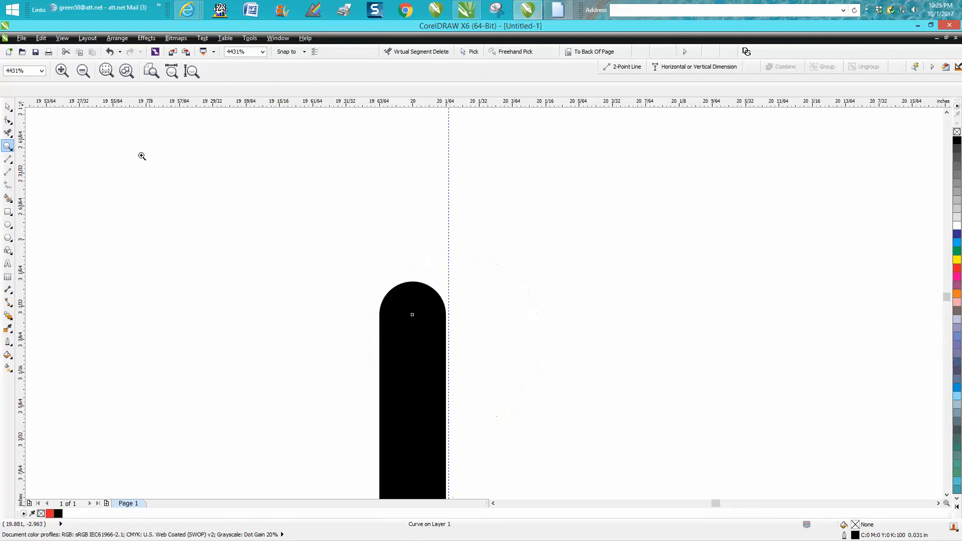
pyautogui.click(7, 107)
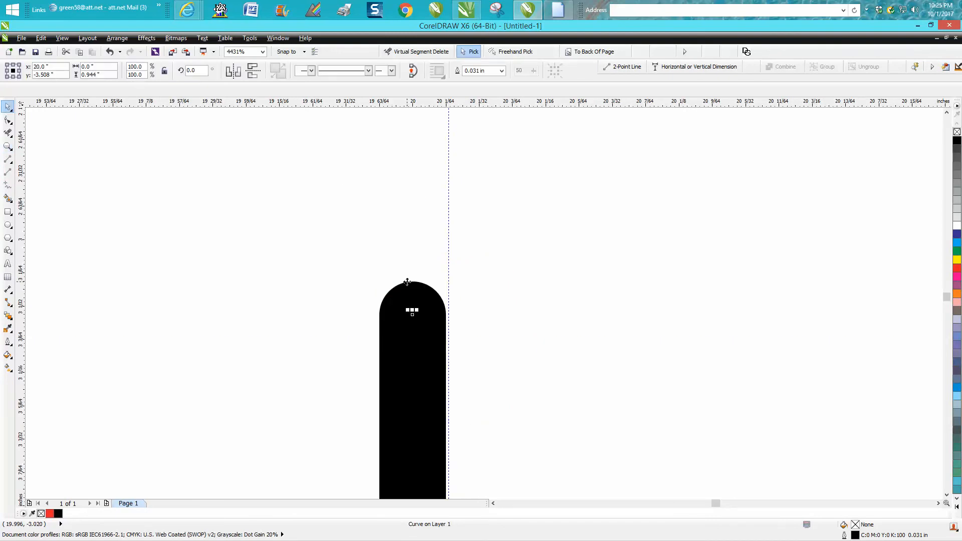
pyautogui.press('Right')
pyautogui.scroll(-3, 416, 258)
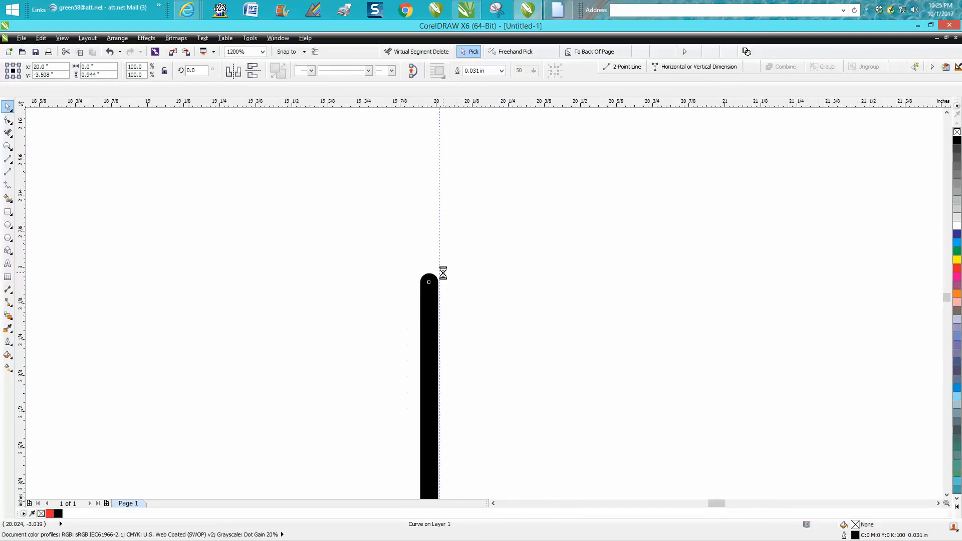
pyautogui.scroll(-1, 433, 340)
# - Set the nudge distance to 0.001 inches and nudge the line right to x 20.014 inches, onto the vertical guideline
pyautogui.click(7, 146)
pyautogui.moveTo(381, 283); pyautogui.dragTo(544, 424)
pyautogui.click(7, 106)
pyautogui.click(341, 203)
pyautogui.doubleClick(247, 73)
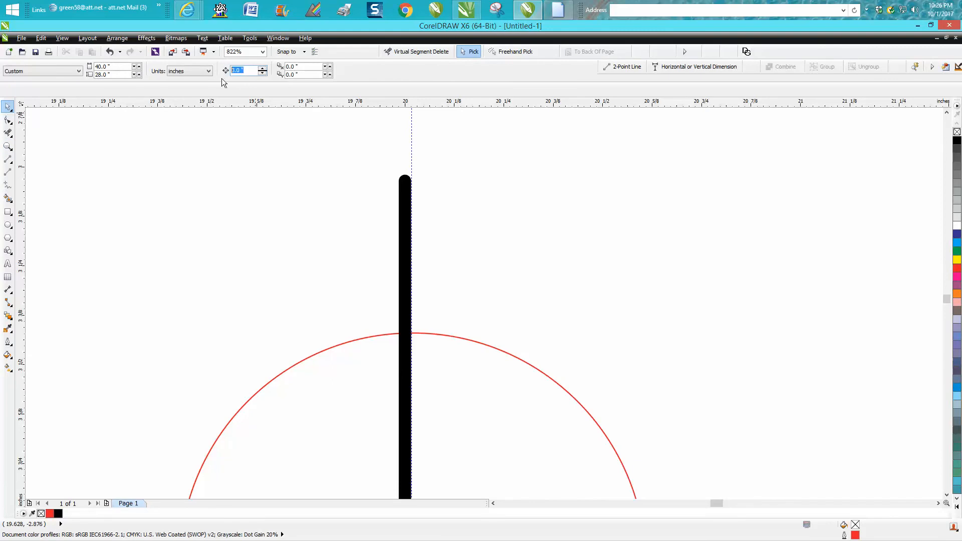
pyautogui.write('.001')
pyautogui.click(409, 186)
pyautogui.press('Right')
pyautogui.press('Right')
pyautogui.press('Right')
pyautogui.press('Right')
pyautogui.press('Right')
pyautogui.press('Right')
pyautogui.press('Right')
pyautogui.press('Right')
pyautogui.press('Right')
pyautogui.press('Right')
pyautogui.press('Right')
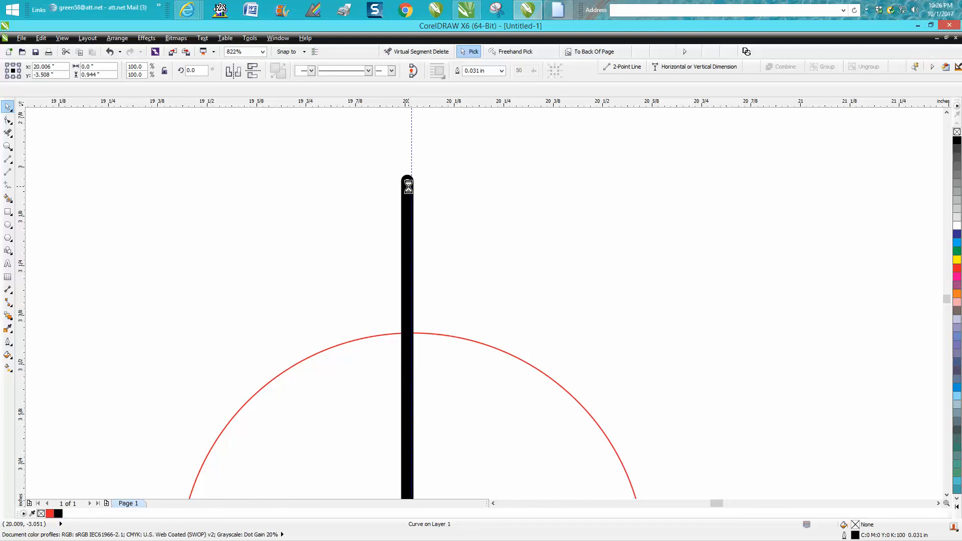
pyautogui.press('Right')
pyautogui.press('Right')
pyautogui.press('Right')
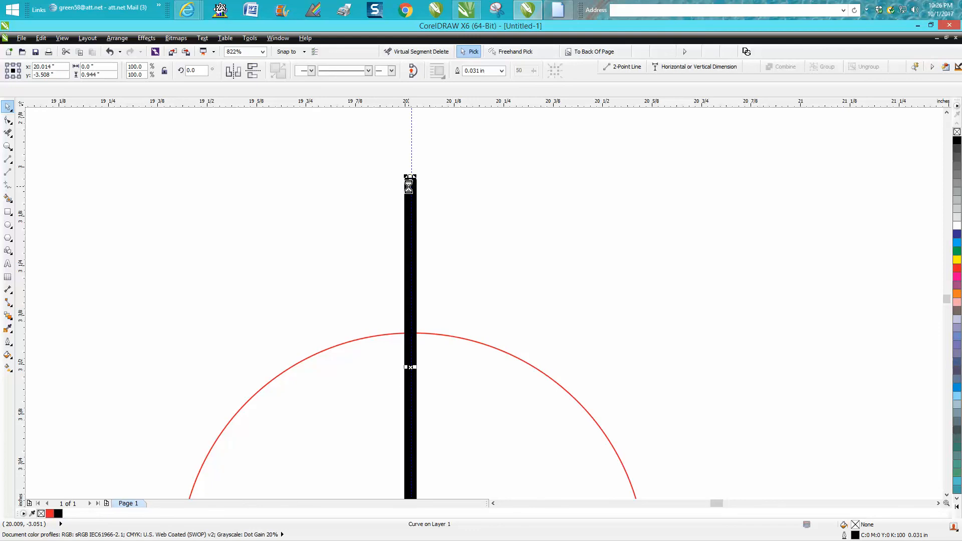
# - Move the vertical guideline off the line into the empty area right of the circle
pyautogui.scroll(-2, 477, 202)
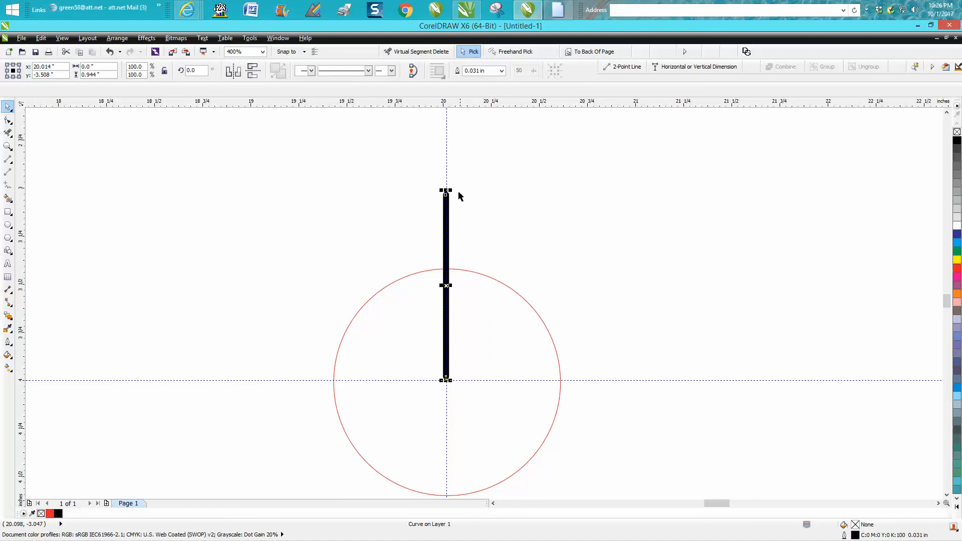
pyautogui.scroll(-2, 470, 205)
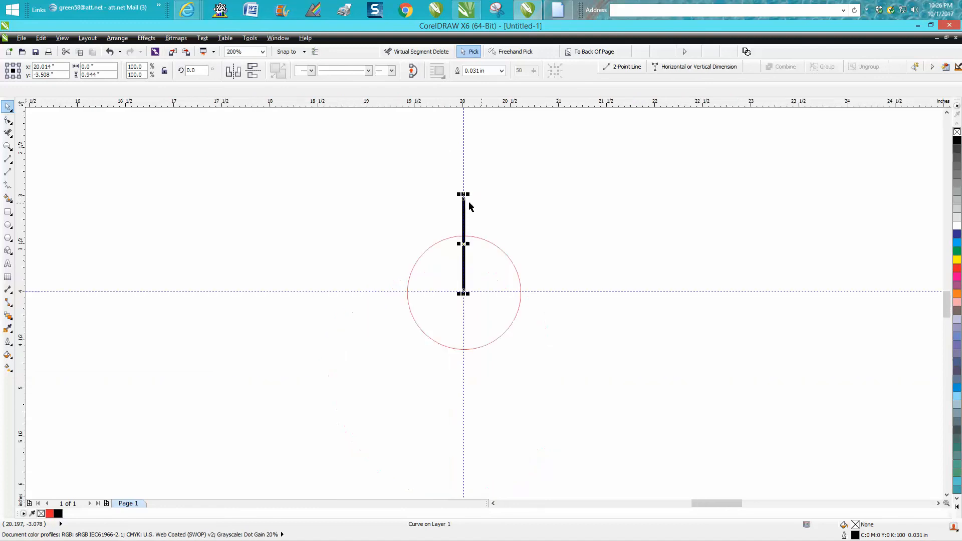
pyautogui.click(463, 189)
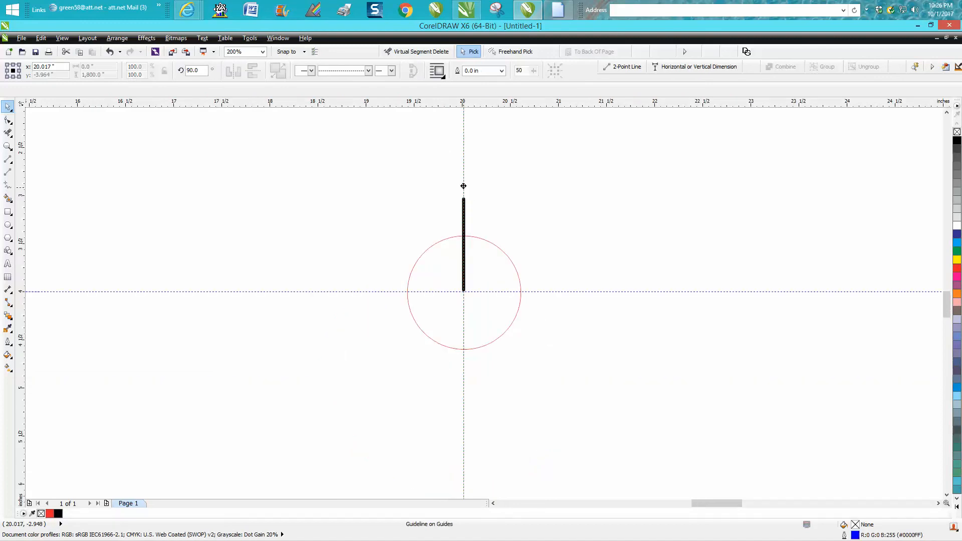
pyautogui.moveTo(463, 184); pyautogui.dragTo(623, 191)
# - Stretch the vertical line upward to about 1.266 inches long, keeping its lower end at the circle's centre
pyautogui.click(465, 203)
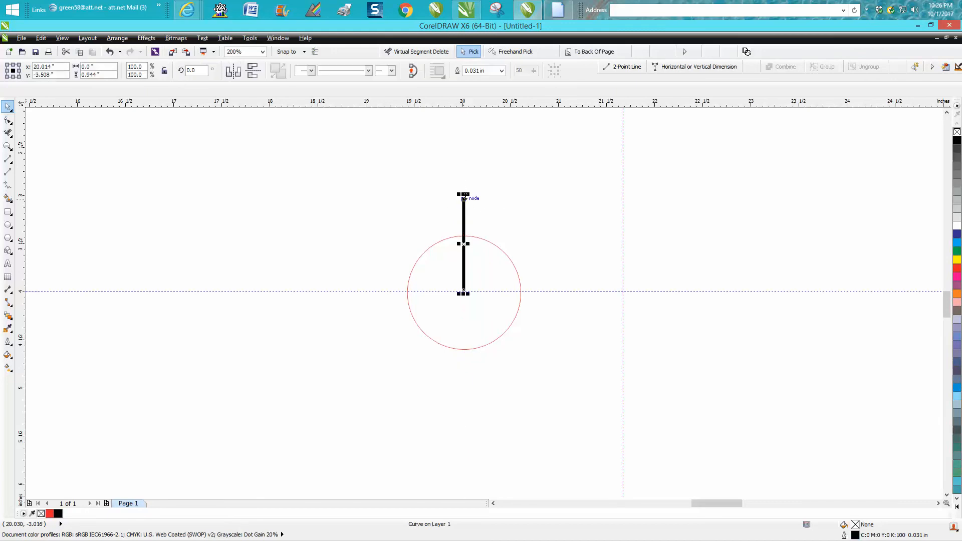
pyautogui.moveTo(463, 195); pyautogui.dragTo(464, 163)
pyautogui.click(7, 146)
pyautogui.moveTo(300, 141); pyautogui.dragTo(608, 361)
pyautogui.press('space')
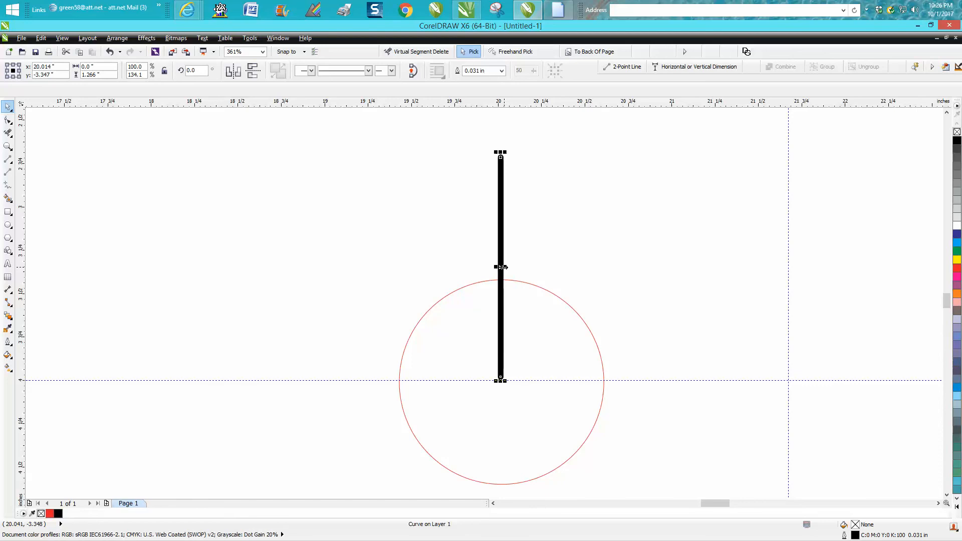
# - Move the line's rotation centre to its lower end and make a copy rotated by 14 degrees
pyautogui.click(502, 268)
pyautogui.moveTo(501, 382); pyautogui.dragTo(501, 378)
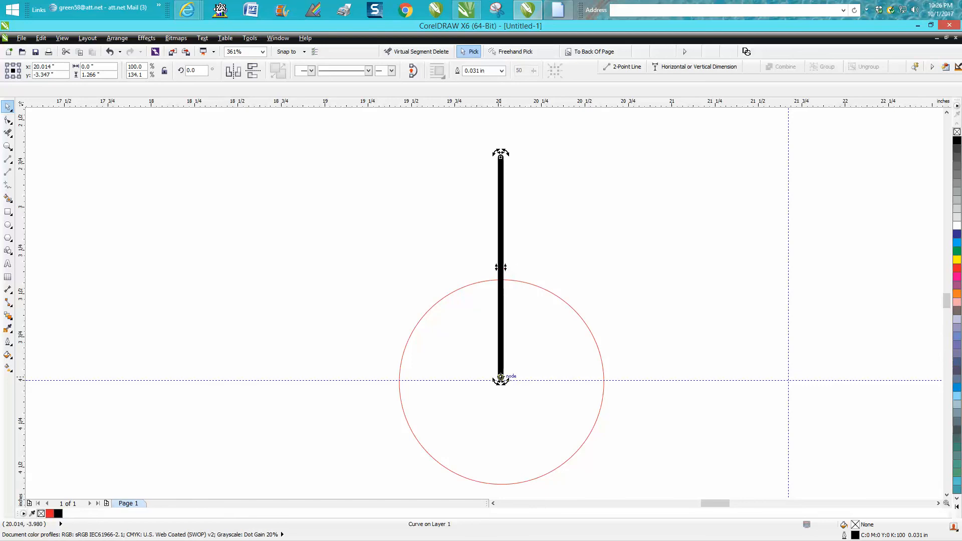
pyautogui.click(198, 71)
pyautogui.write('14')
pyautogui.press('Return')
# - Repeat the rotated copy five more times in 14-degree increments, fanning the rays leftward to 84 degrees
pyautogui.hotkey('ctrl', 'd')
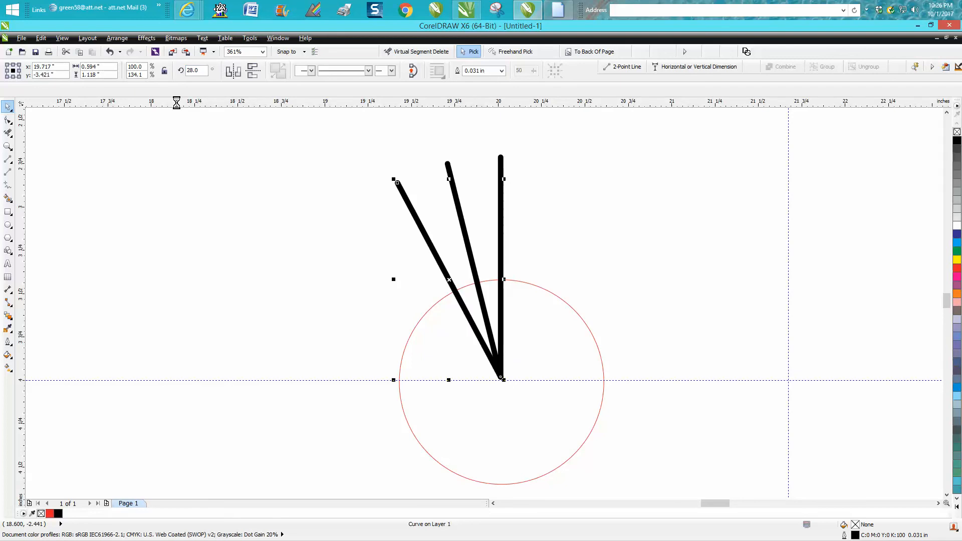
pyautogui.hotkey('ctrl', 'd')
pyautogui.hotkey('ctrl', 'd')
pyautogui.hotkey('ctrl', 'd')
pyautogui.hotkey('ctrl', 'd')
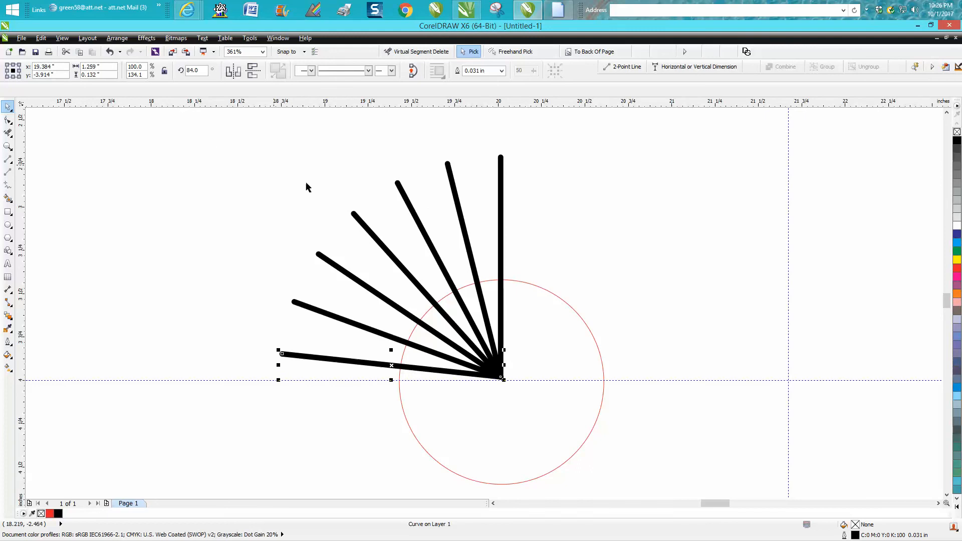
# - Make a shortened copy of the vertical ray about 0.996 inches long, keeping its lower end at the circle's centre
pyautogui.click(507, 245)
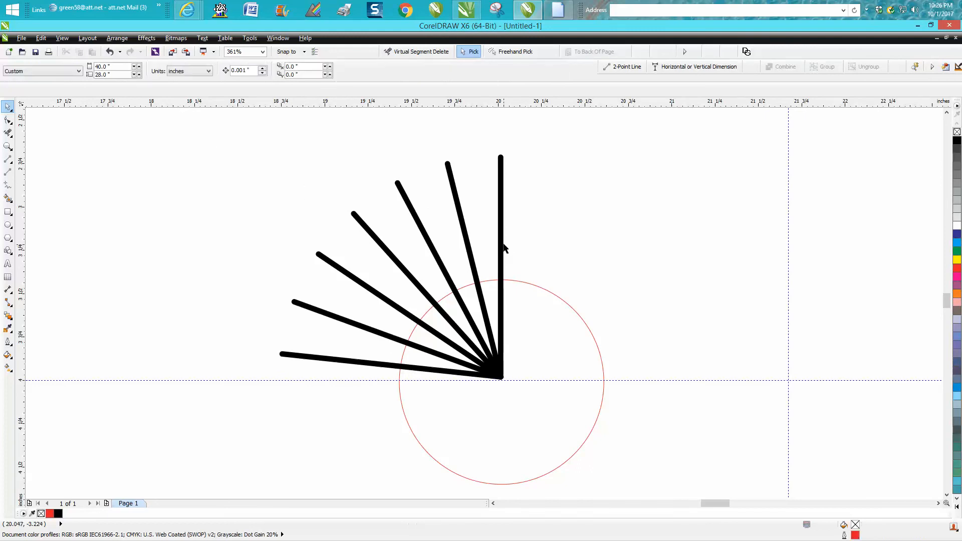
pyautogui.click(500, 245)
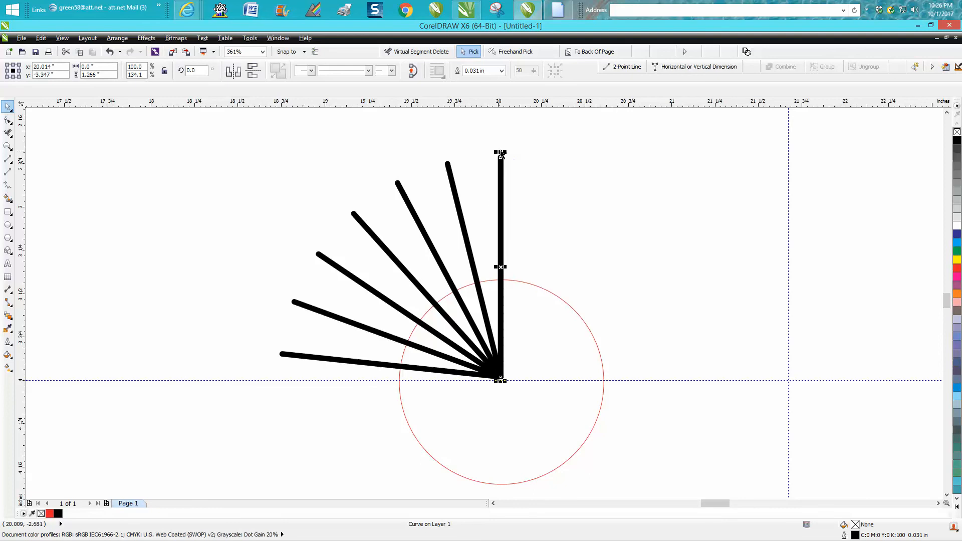
pyautogui.moveTo(501, 157); pyautogui.dragTo(501, 201)
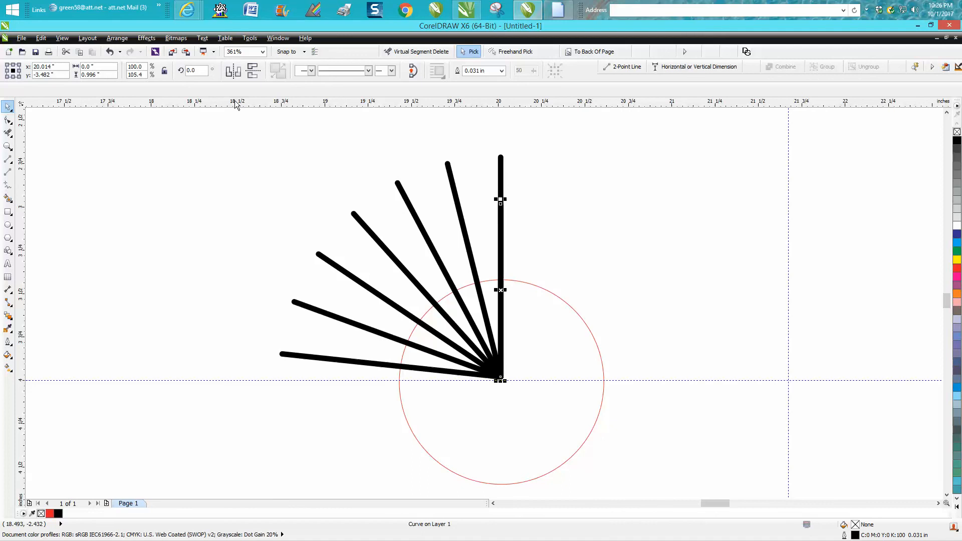
pyautogui.hotkey('ctrl', 'r')
pyautogui.moveTo(501, 246); pyautogui.dragTo(537, 246)
pyautogui.click(537, 247)
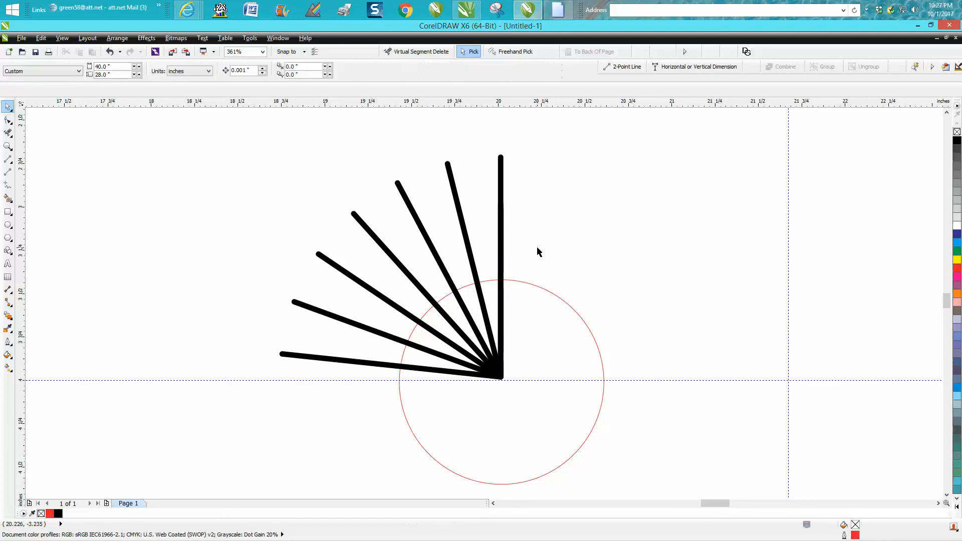
pyautogui.click(503, 235)
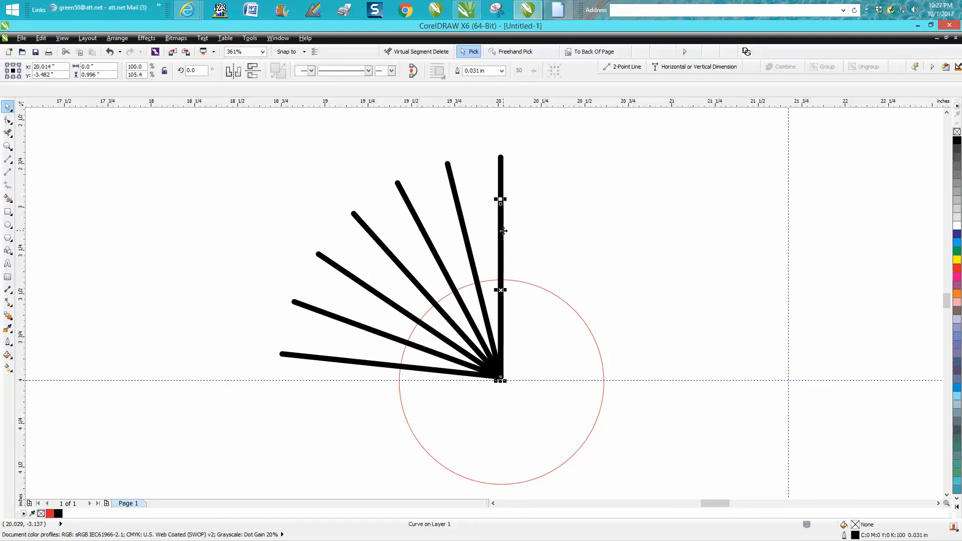
# - Try to rotate the short vertical line by 7 degrees about its own midpoint
pyautogui.click(196, 71)
pyautogui.write('7')
pyautogui.press('Return')
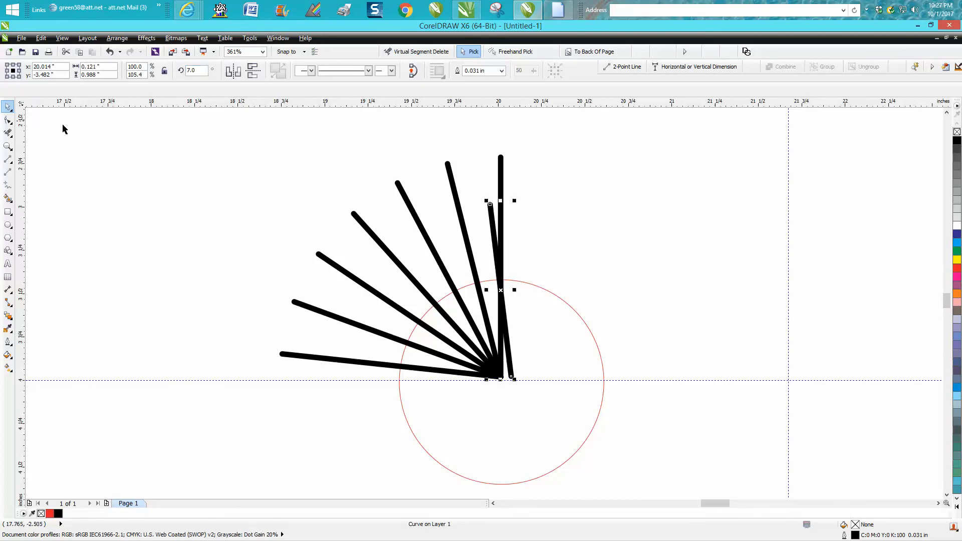
pyautogui.click(109, 51)
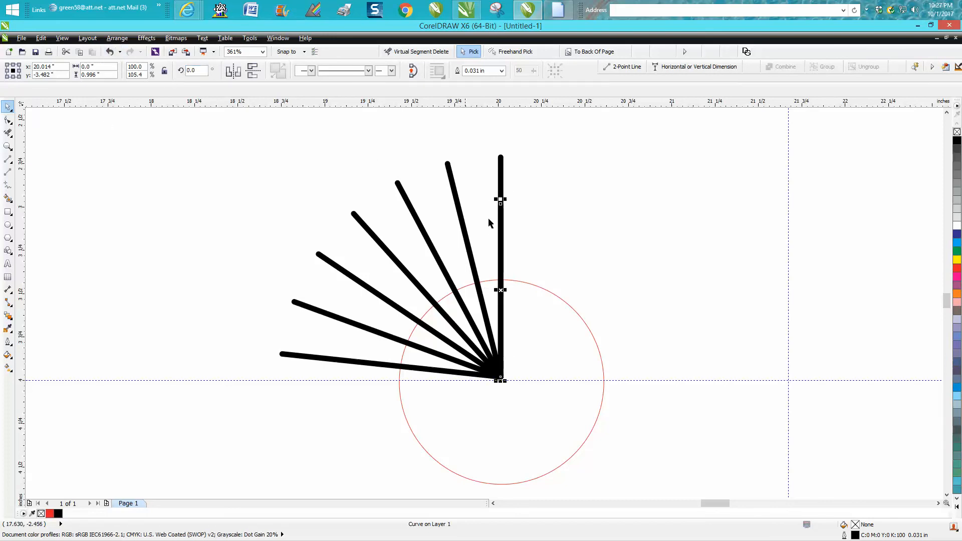
# - Move the short line's rotation centre to its lower end and rotate the line by 7 degrees
pyautogui.click(501, 289)
pyautogui.moveTo(500, 290); pyautogui.dragTo(500, 377)
pyautogui.doubleClick(193, 70)
pyautogui.write('7')
pyautogui.press('Return')
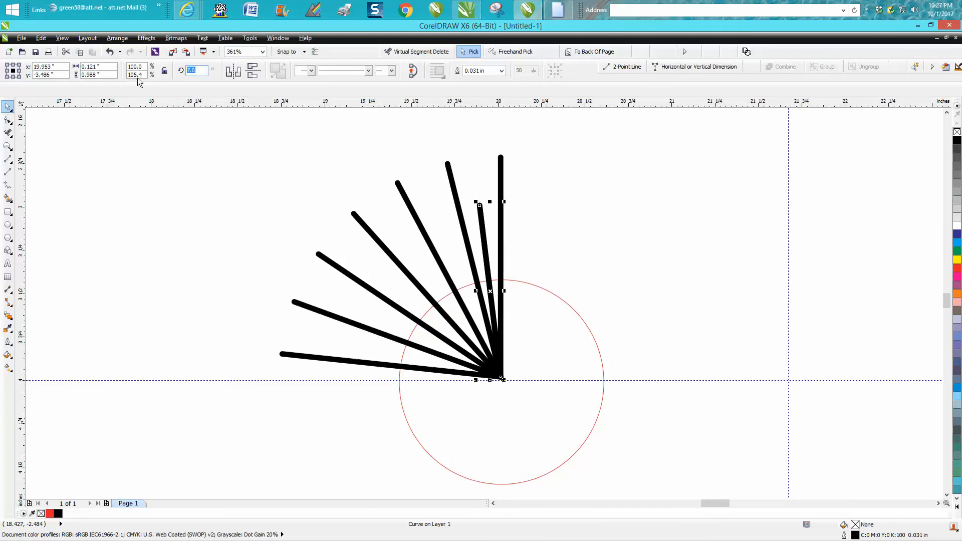
# - Make a copy of the short ray at 21 degrees and repeat it four more times in 14-degree increments between the long rays
pyautogui.write('21')
pyautogui.press('Return')
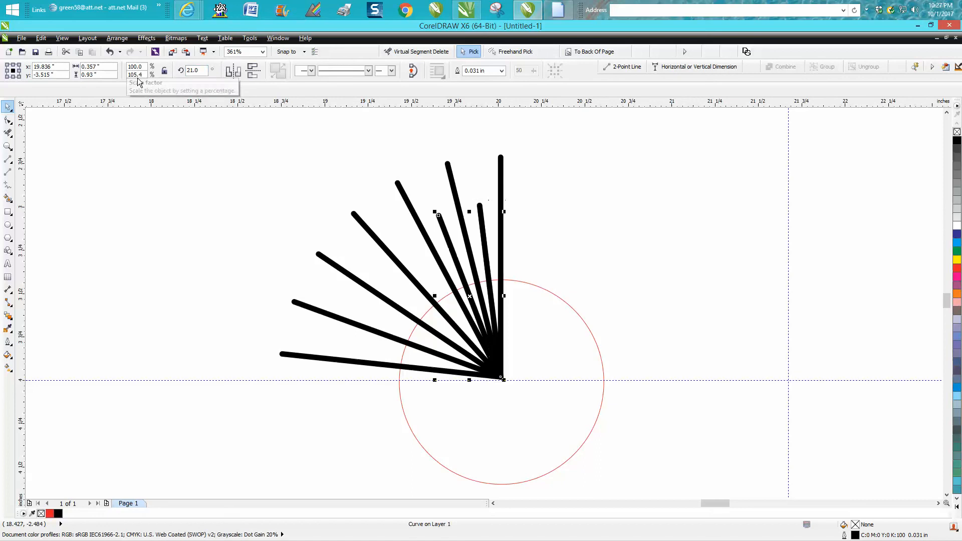
pyautogui.hotkey('ctrl', 'd')
pyautogui.hotkey('ctrl', 'd')
pyautogui.hotkey('ctrl', 'd')
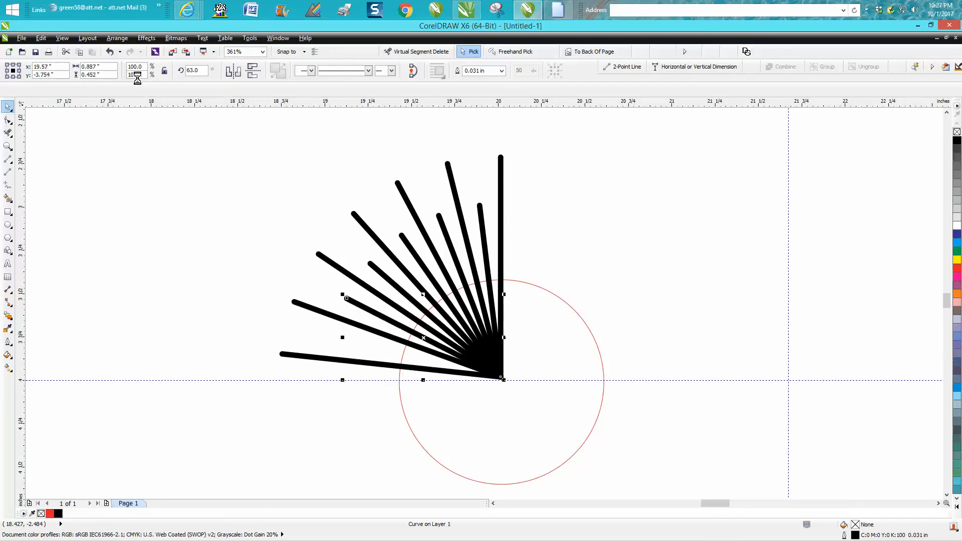
pyautogui.hotkey('ctrl', 'd')
# - Select all the long and short rays without the circle and group them
pyautogui.press('F3')
pyautogui.click(8, 146)
pyautogui.moveTo(320, 133); pyautogui.dragTo(536, 346)
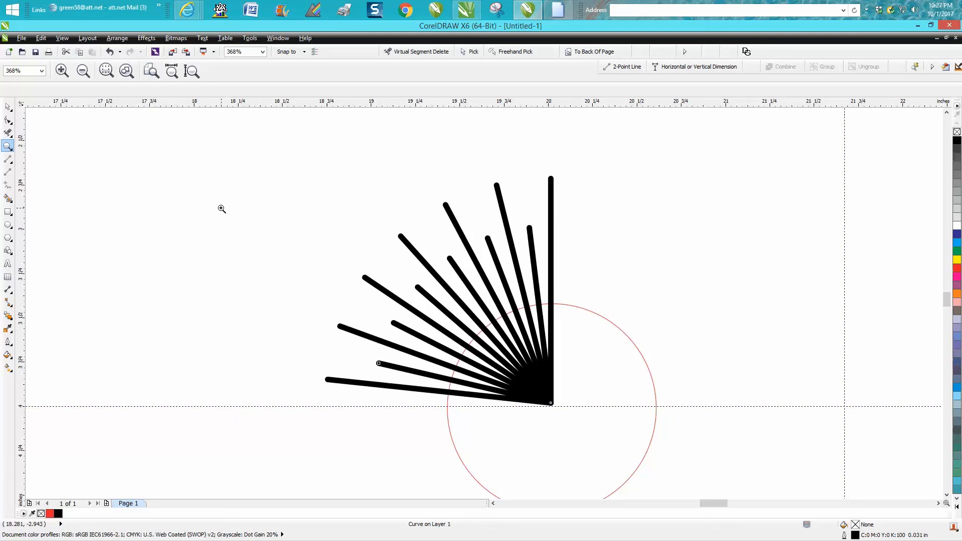
pyautogui.click(7, 107)
pyautogui.moveTo(229, 154); pyautogui.dragTo(586, 413)
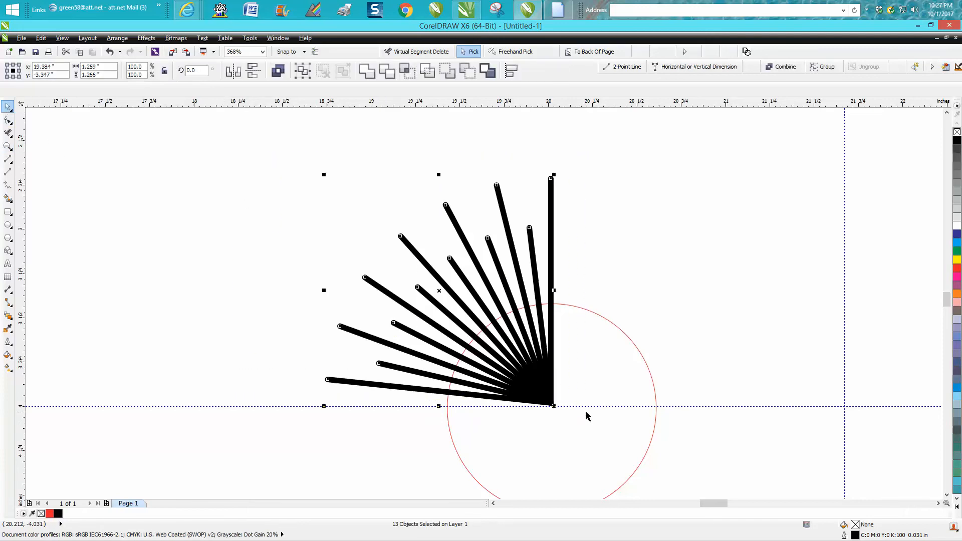
pyautogui.hotkey('ctrl', 'g')
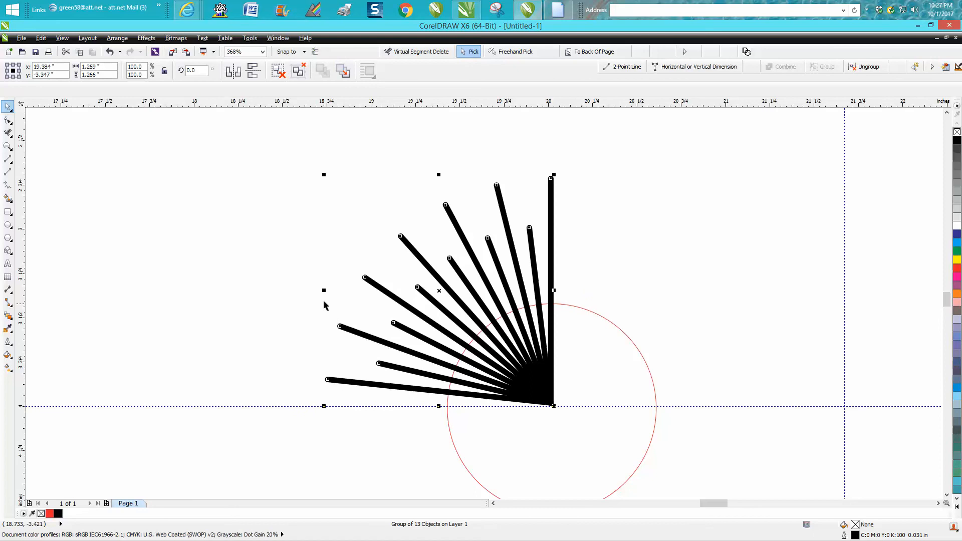
# - Mirror the ray group across the central vertical ray, keeping a copy so rays fan out on both sides of the circle's centre
pyautogui.moveTo(324, 291); pyautogui.dragTo(571, 306)
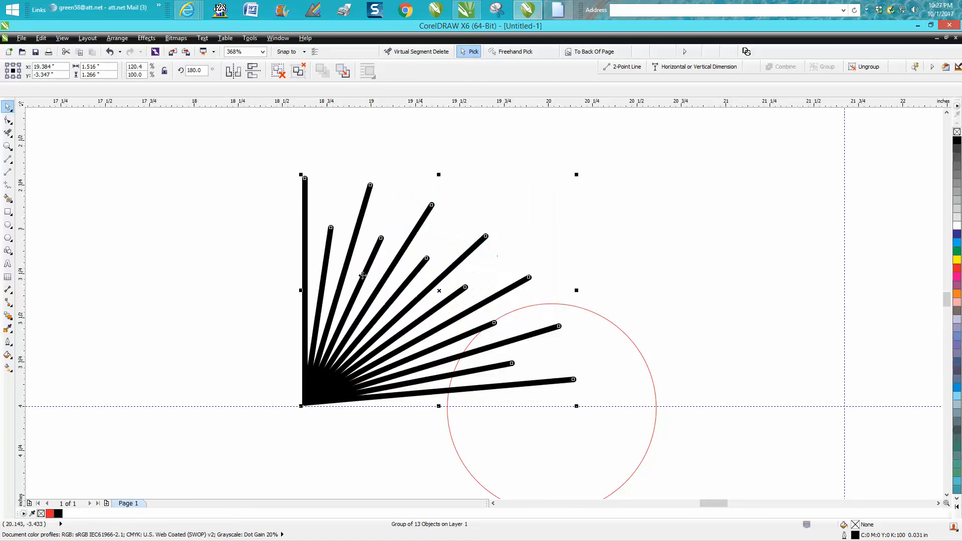
pyautogui.click(109, 52)
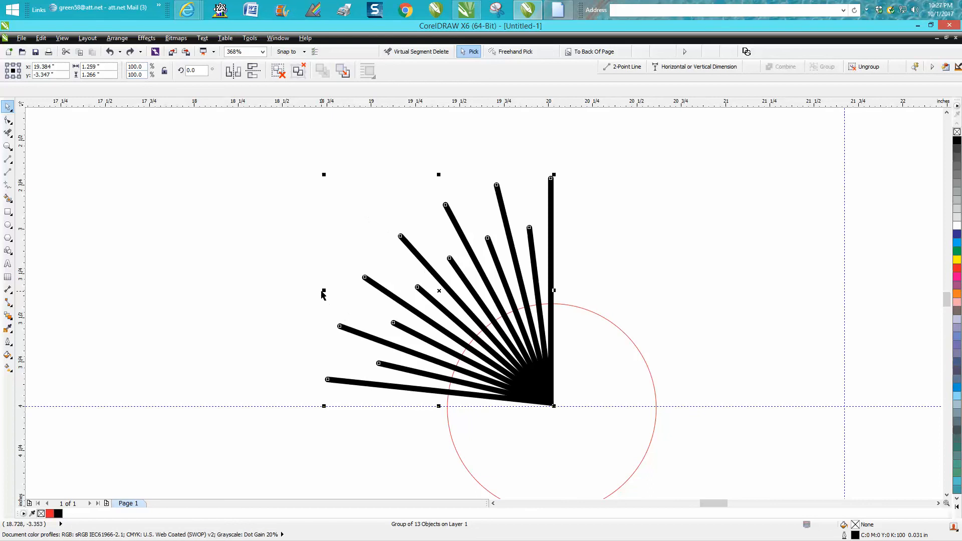
pyautogui.moveTo(329, 291); pyautogui.dragTo(732, 296)
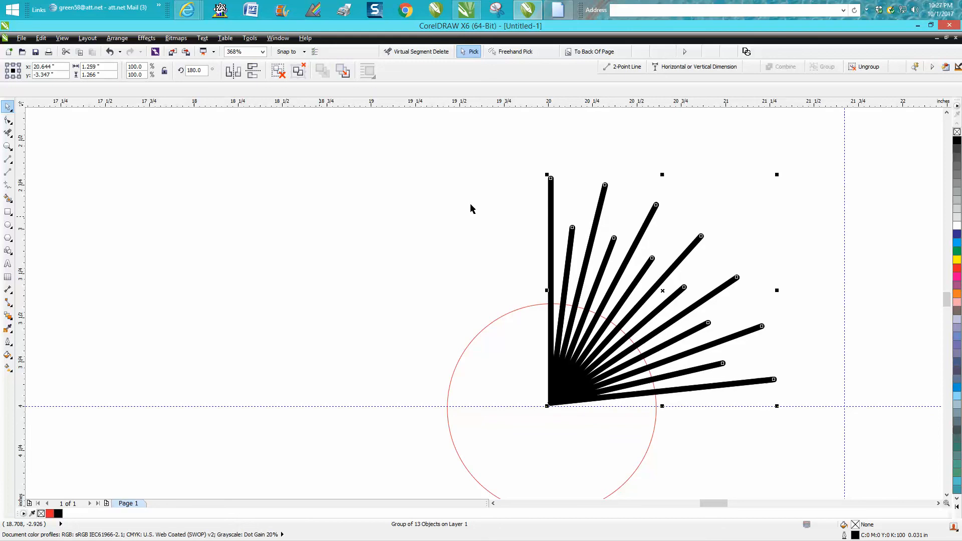
pyautogui.moveTo(775, 292); pyautogui.dragTo(505, 304)
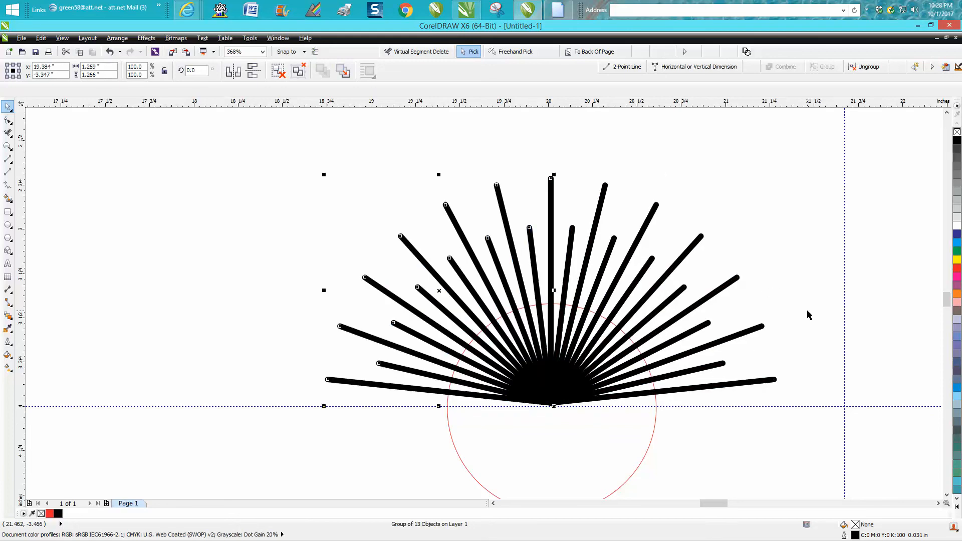
# - Set the nudge distance to 3.0 inches and nudge the horizon and half-sun artwork down once onto the rays
pyautogui.scroll(-2, 807, 309)
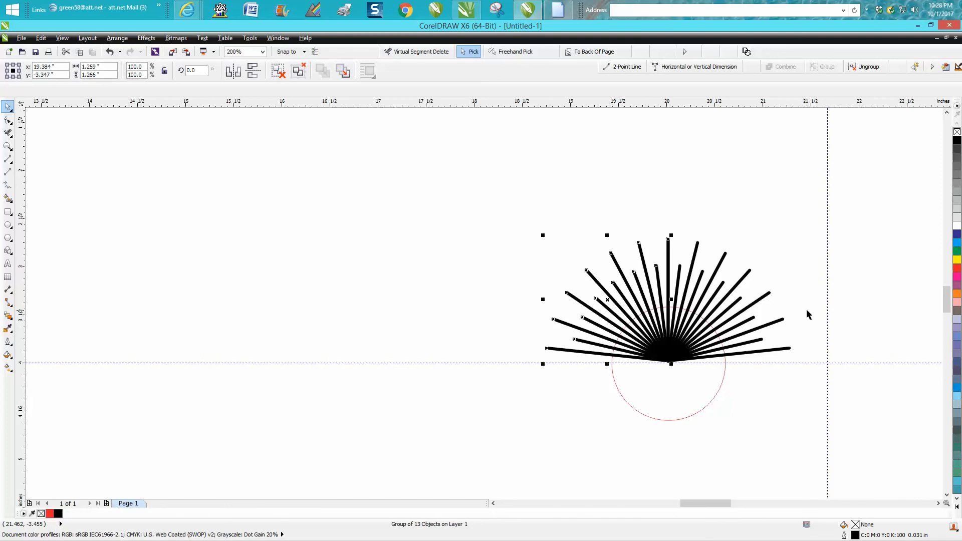
pyautogui.moveTo(711, 504); pyautogui.dragTo(716, 504)
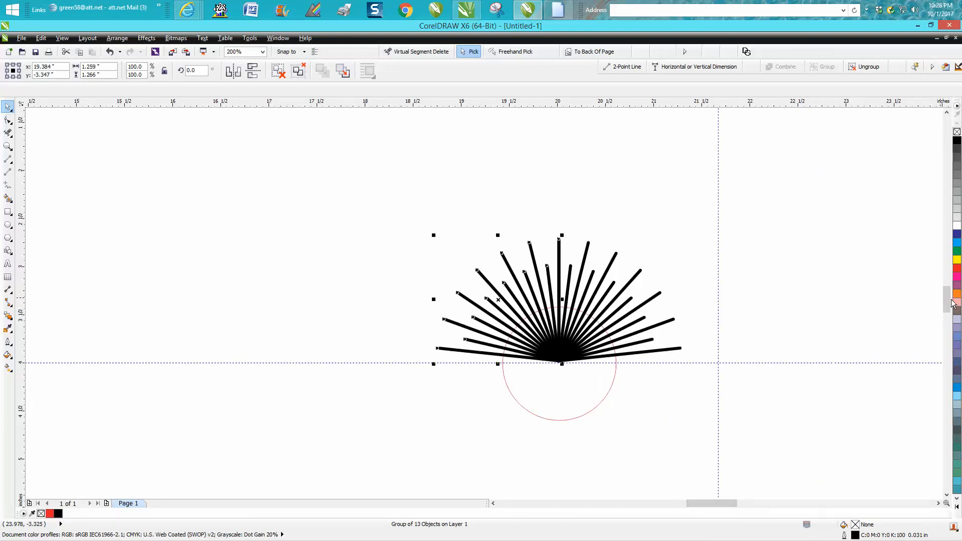
pyautogui.scroll(-1, 864, 310)
pyautogui.click(247, 115)
pyautogui.tripleClick(248, 72)
pyautogui.write('3.0 "')
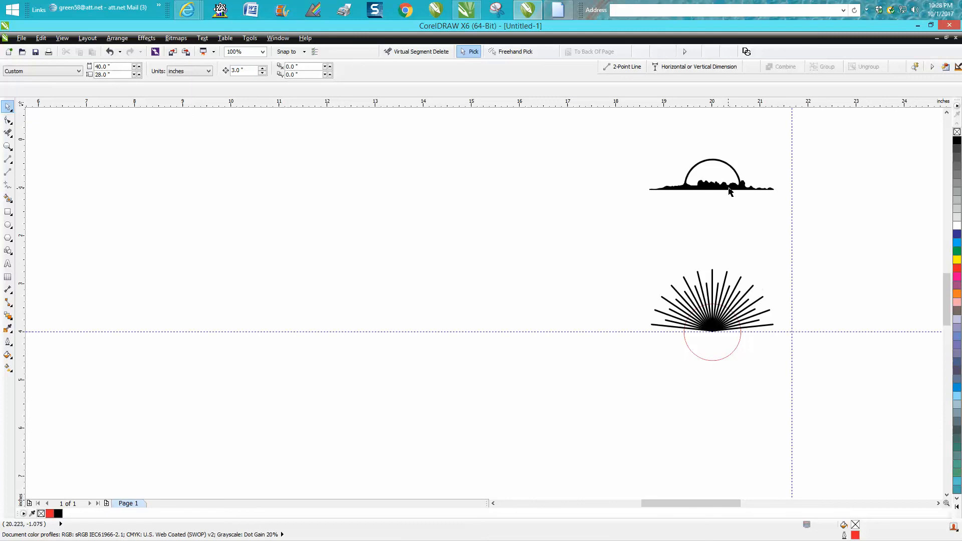
pyautogui.click(716, 188)
pyautogui.press('Down')
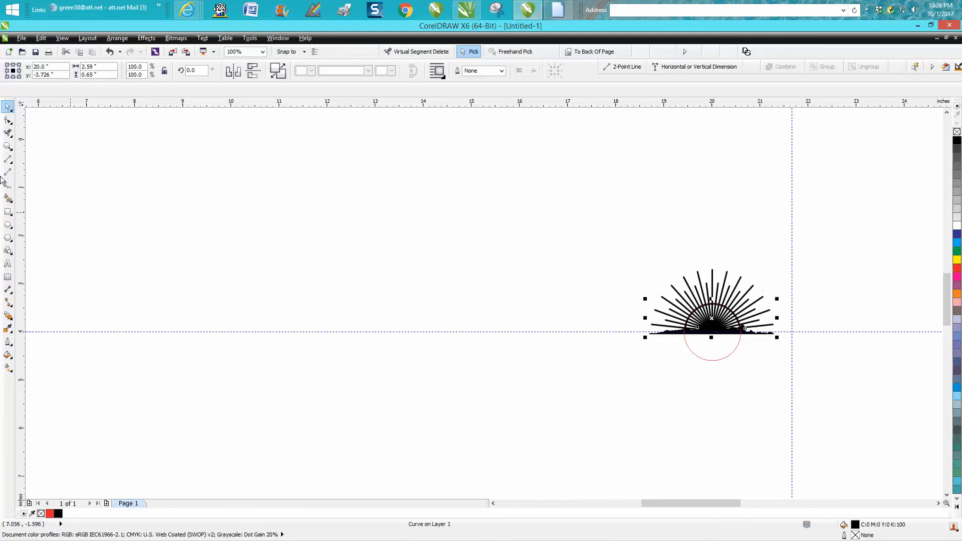
pyautogui.click(7, 146)
pyautogui.moveTo(642, 251); pyautogui.dragTo(796, 384)
pyautogui.click(8, 106)
pyautogui.click(291, 192)
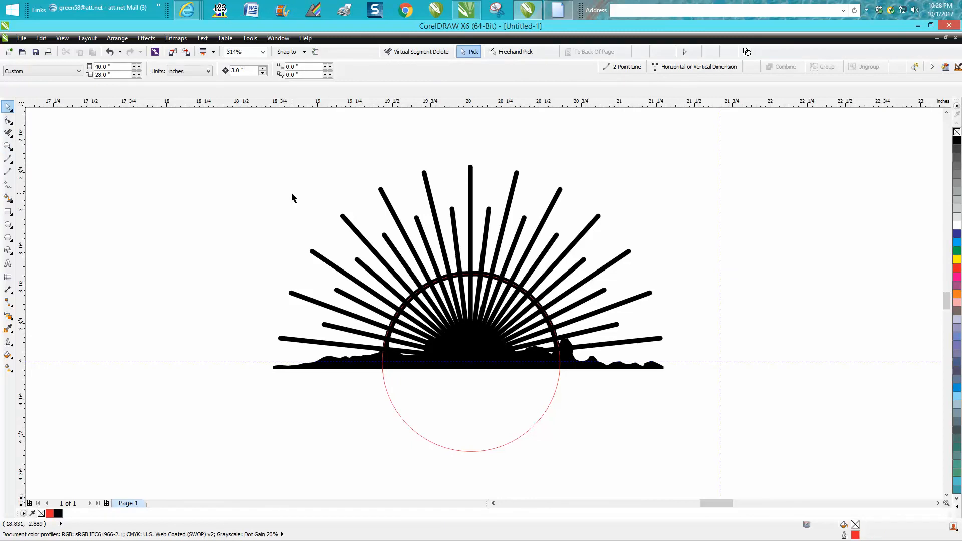